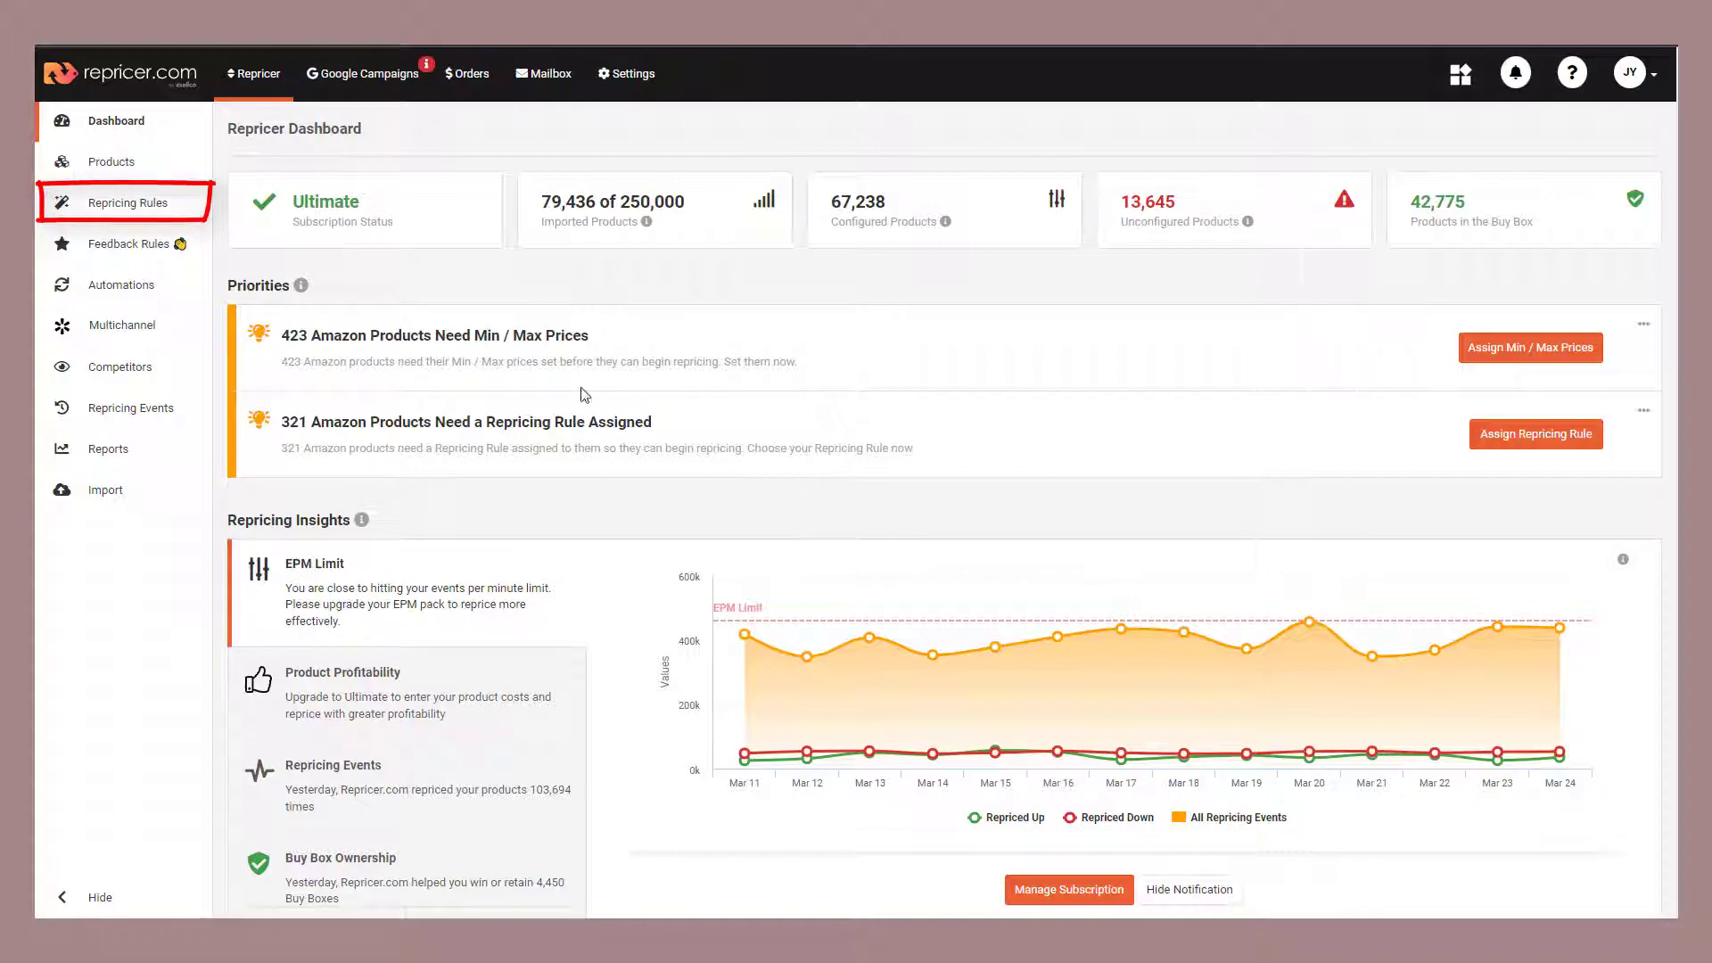
Start a new custom eBay repricing rule from the repricing rules page.
left_click(179, 206)
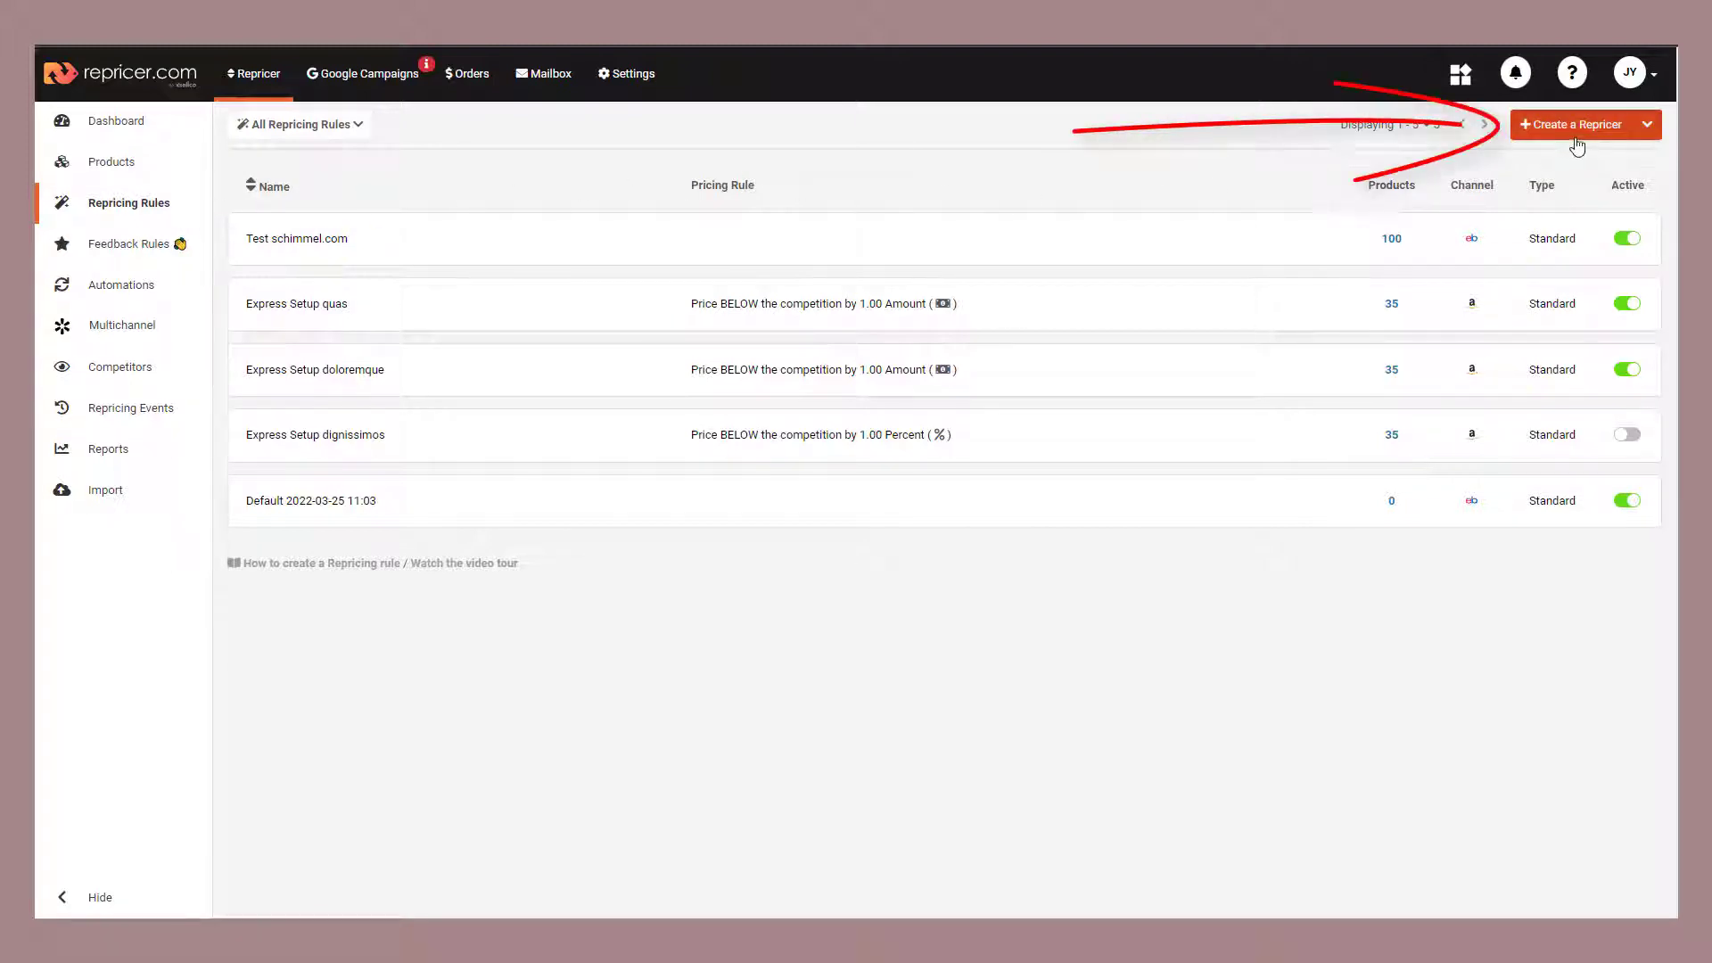
mouse_move(1576, 145)
left_click(1568, 227)
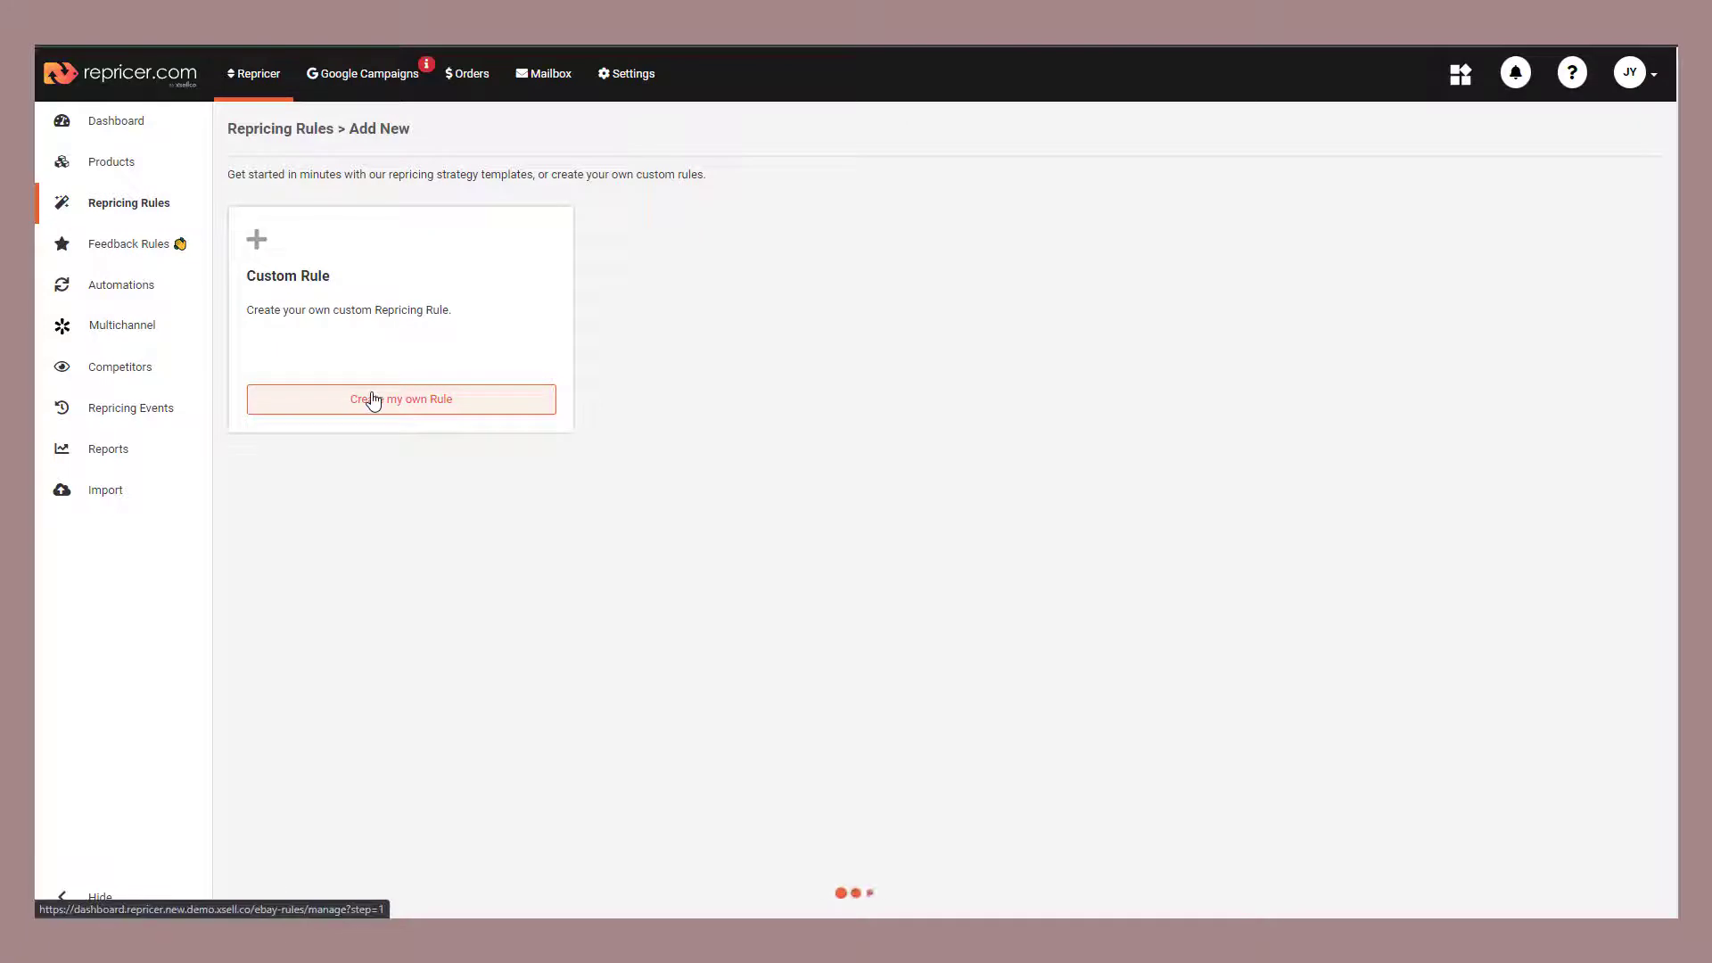
left_click(373, 400)
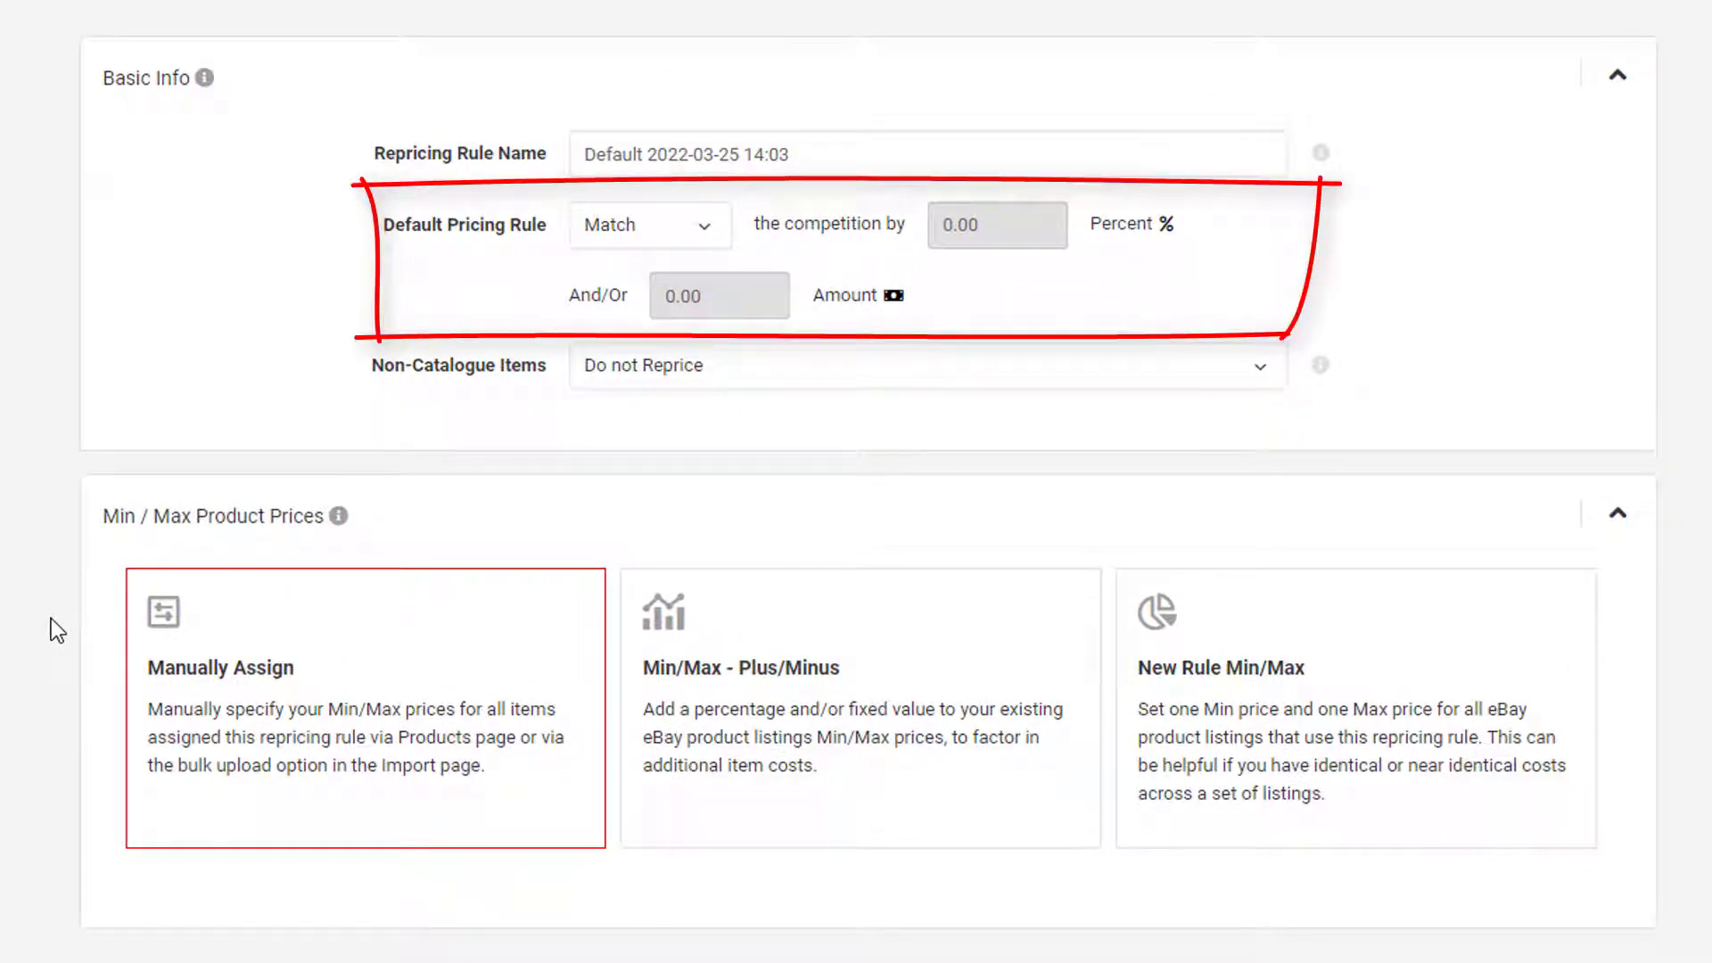
Set the default pricing rule to Below the competition by an amount of 0.10.
left_click(602, 234)
left_click(596, 310)
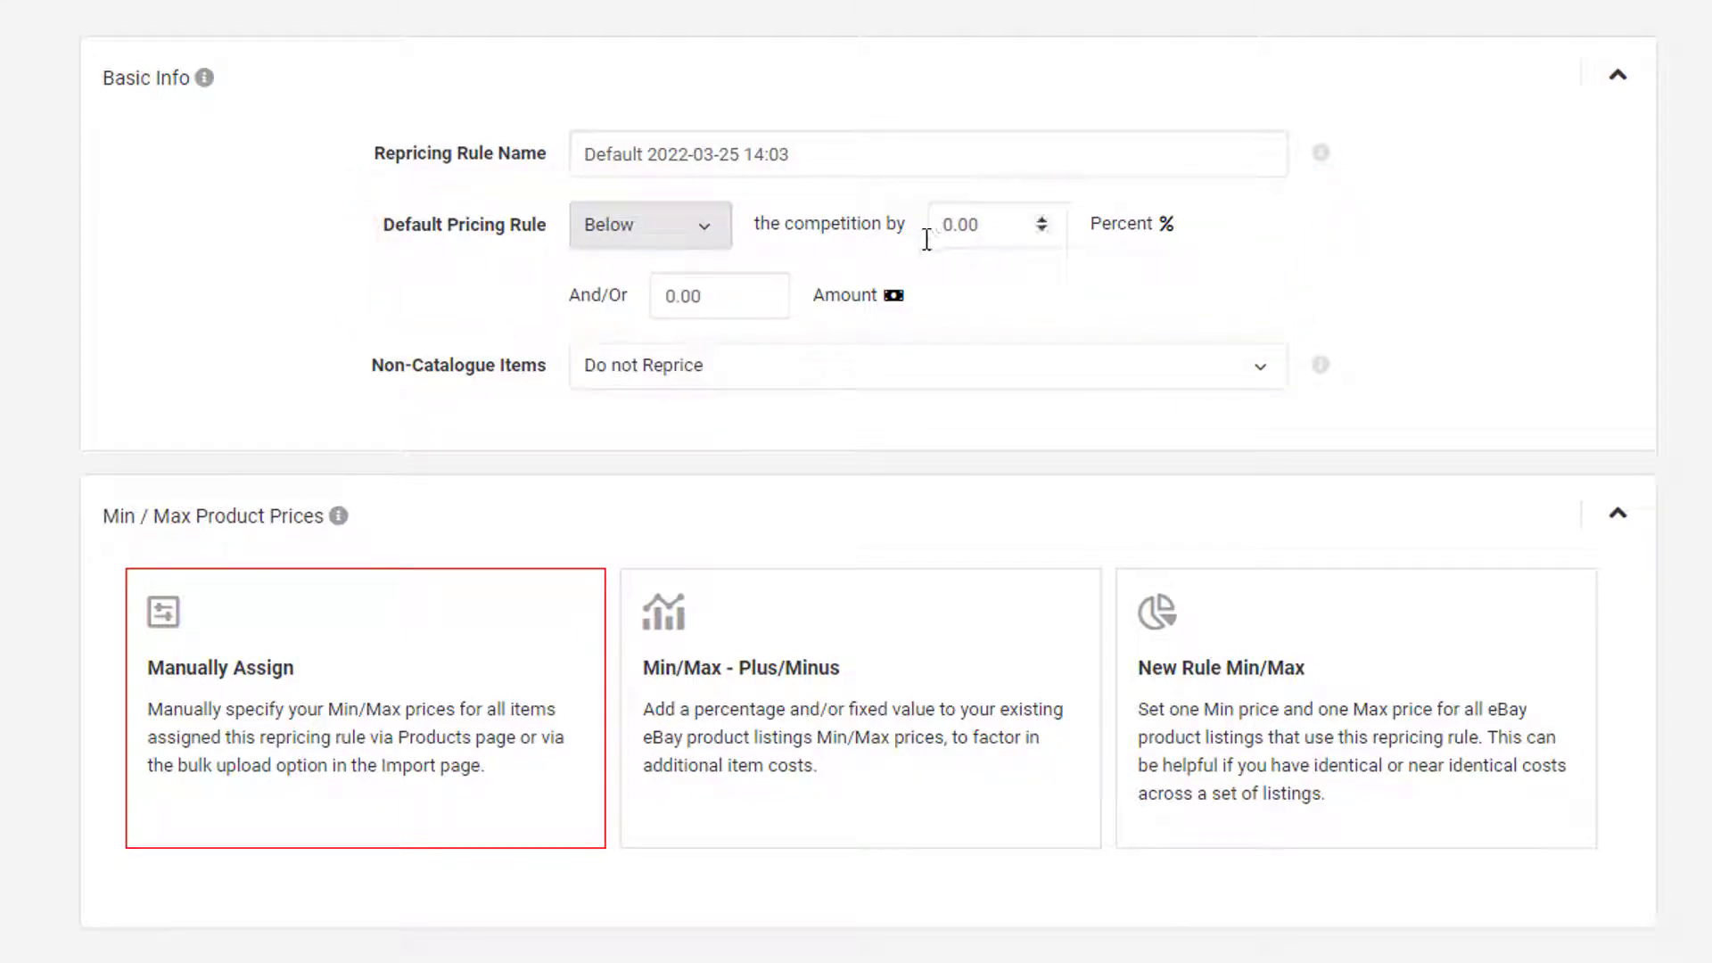
left_click(678, 295)
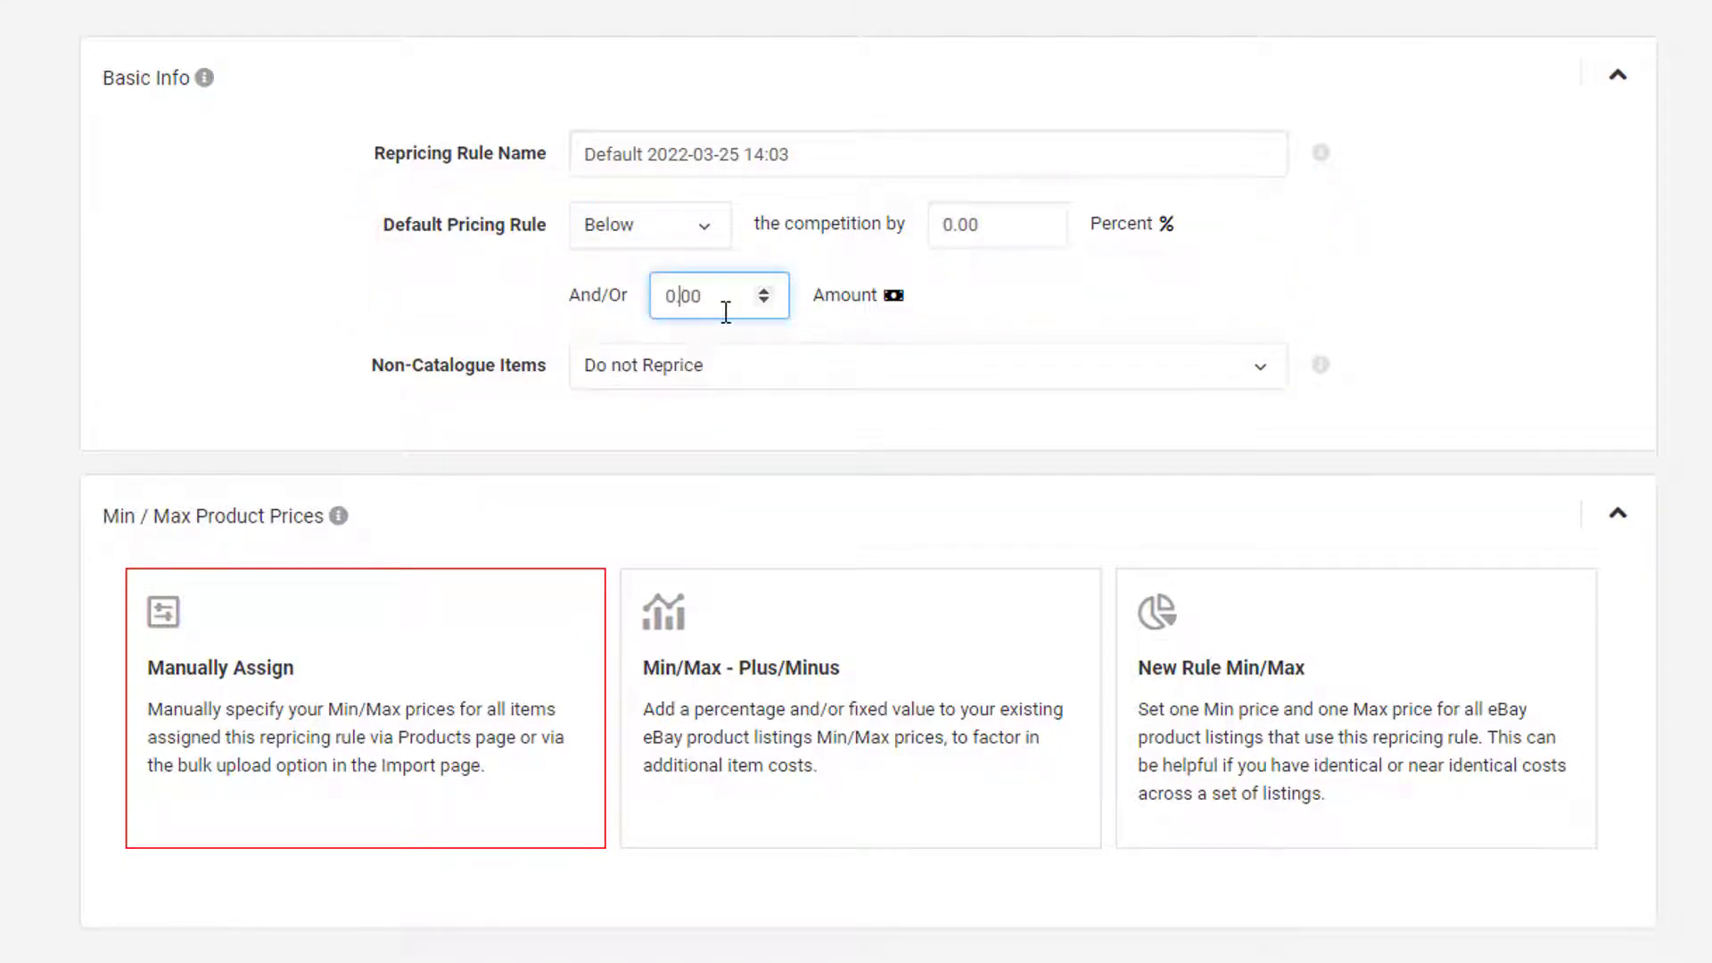
key("Delete")
type("1")
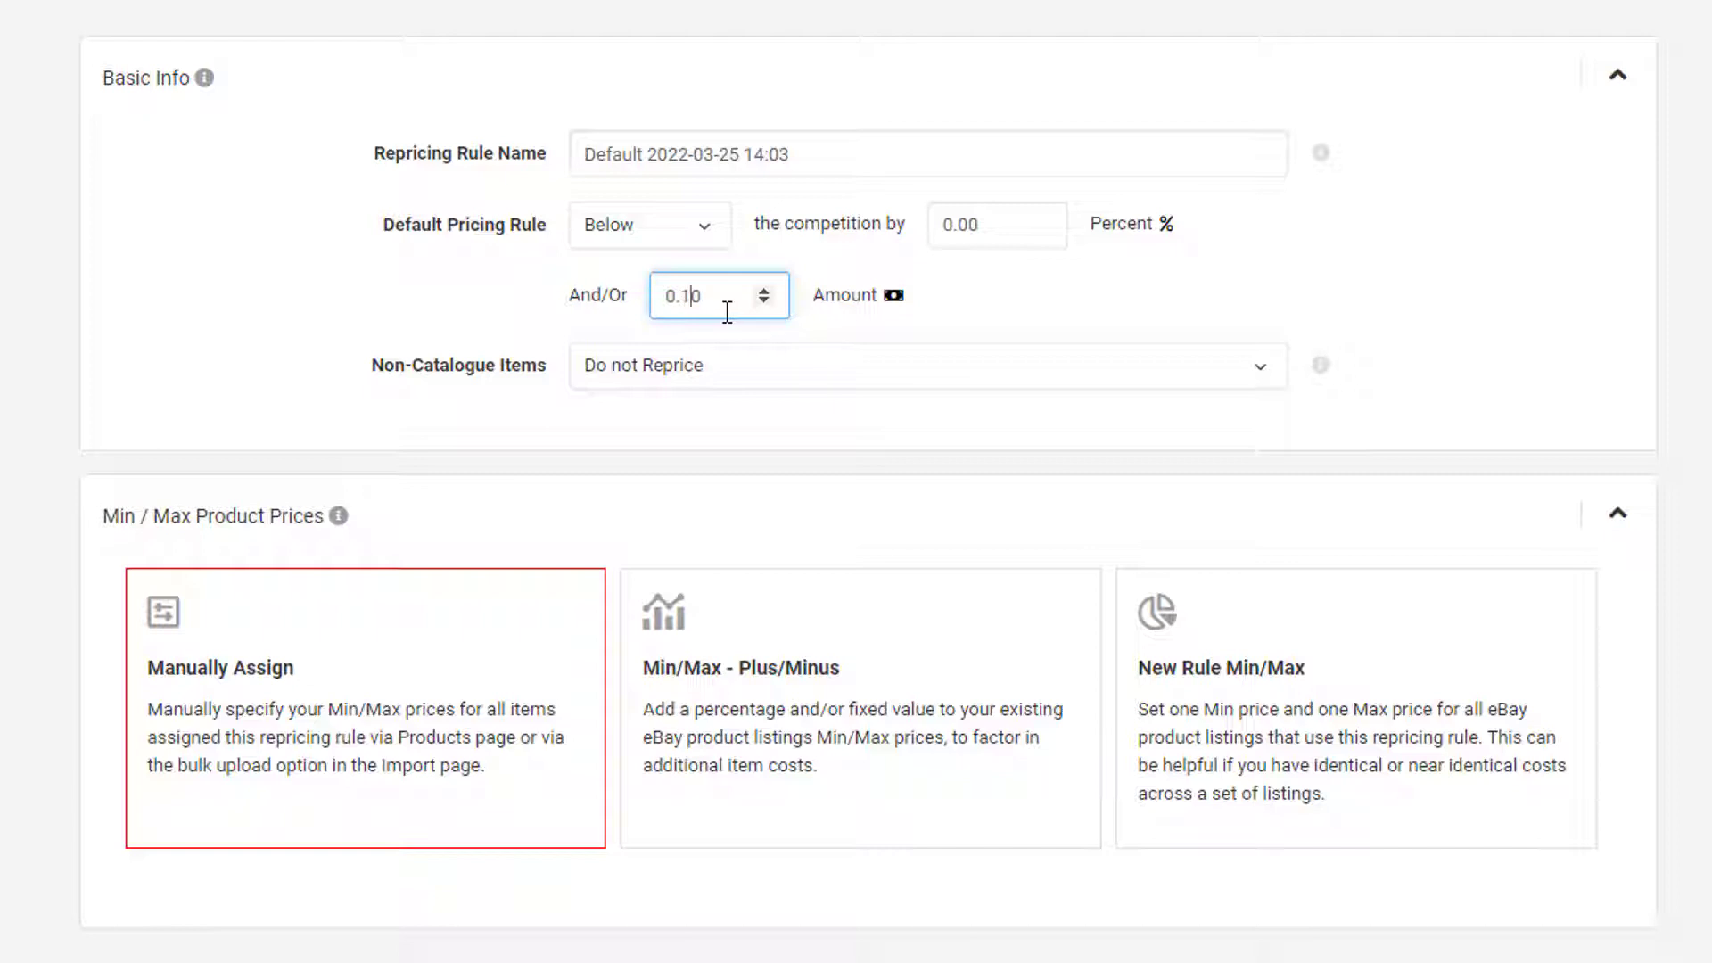
Check the non-catalogue item options and set the min/max product prices method to New Rule Min/Max.
left_click(670, 383)
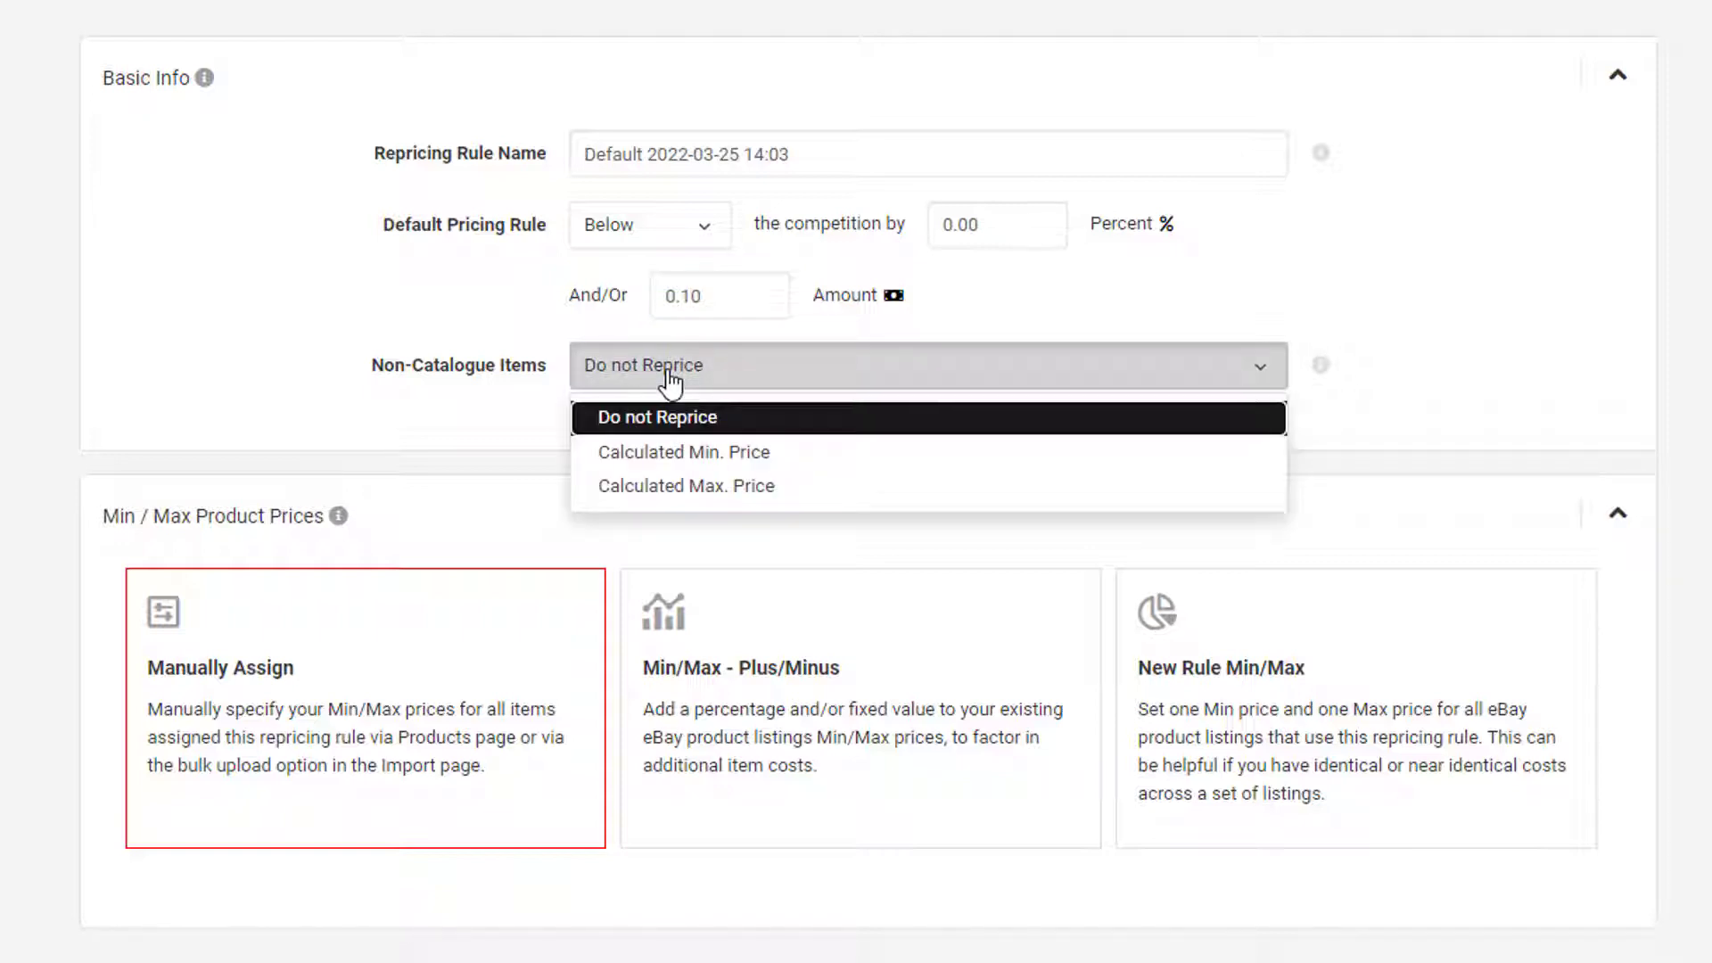
left_click(668, 382)
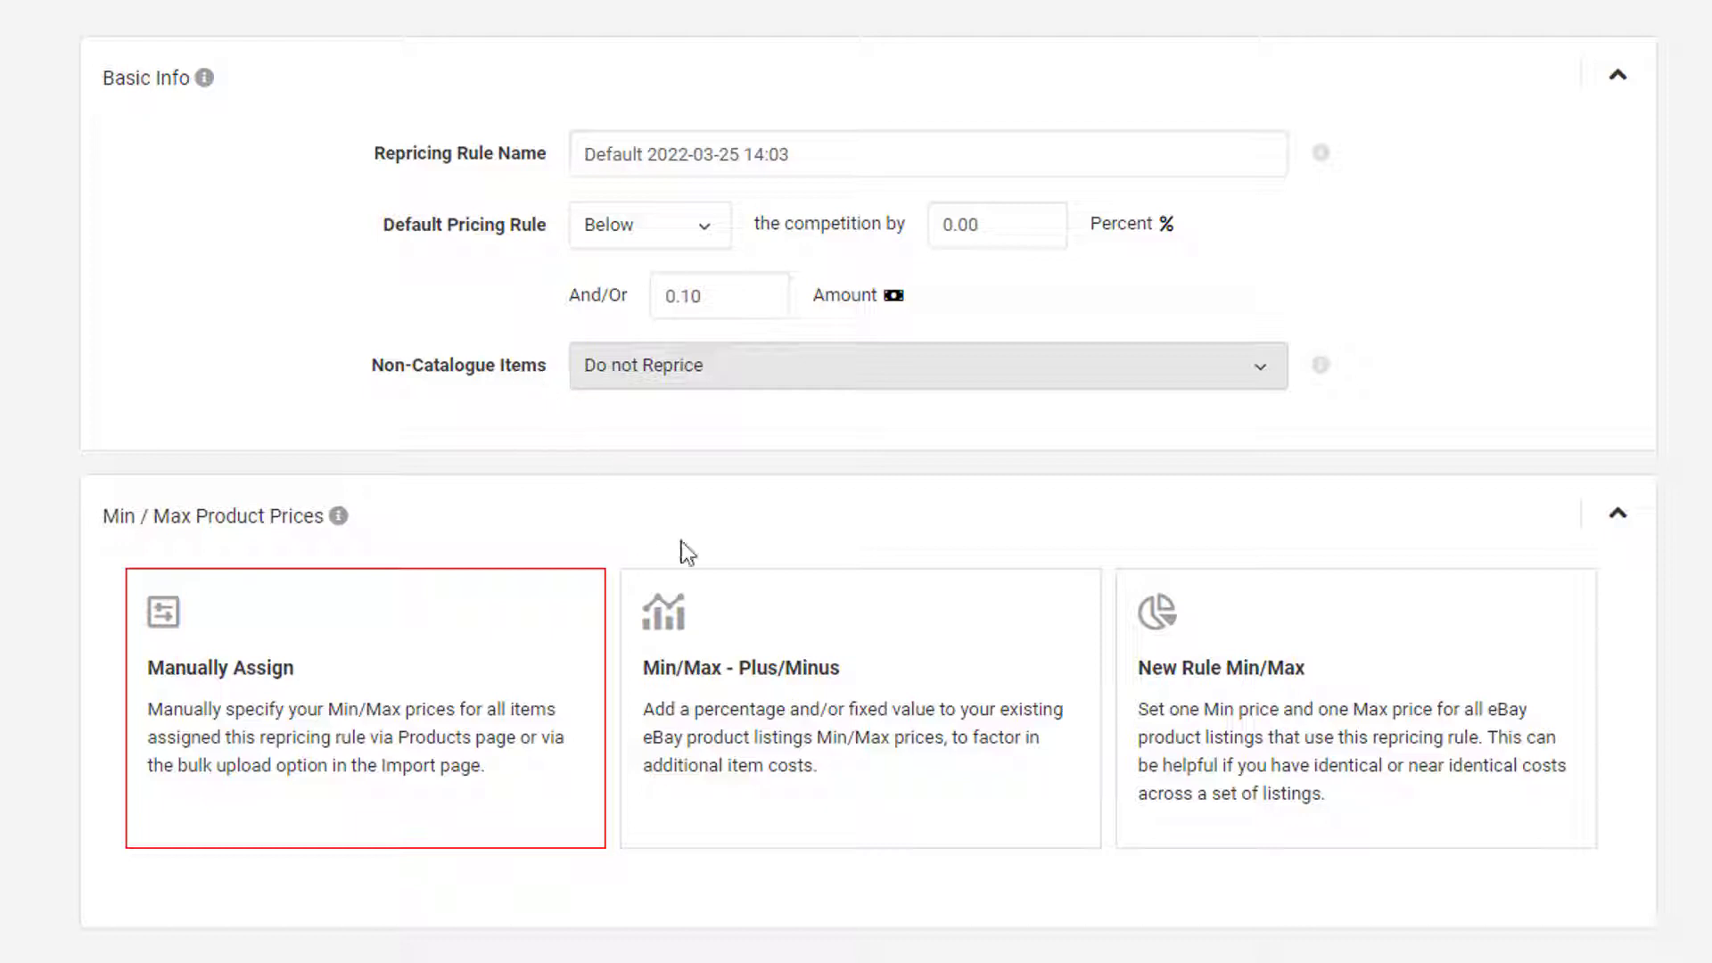
left_click(726, 604)
scroll(727, 602, "down", 2)
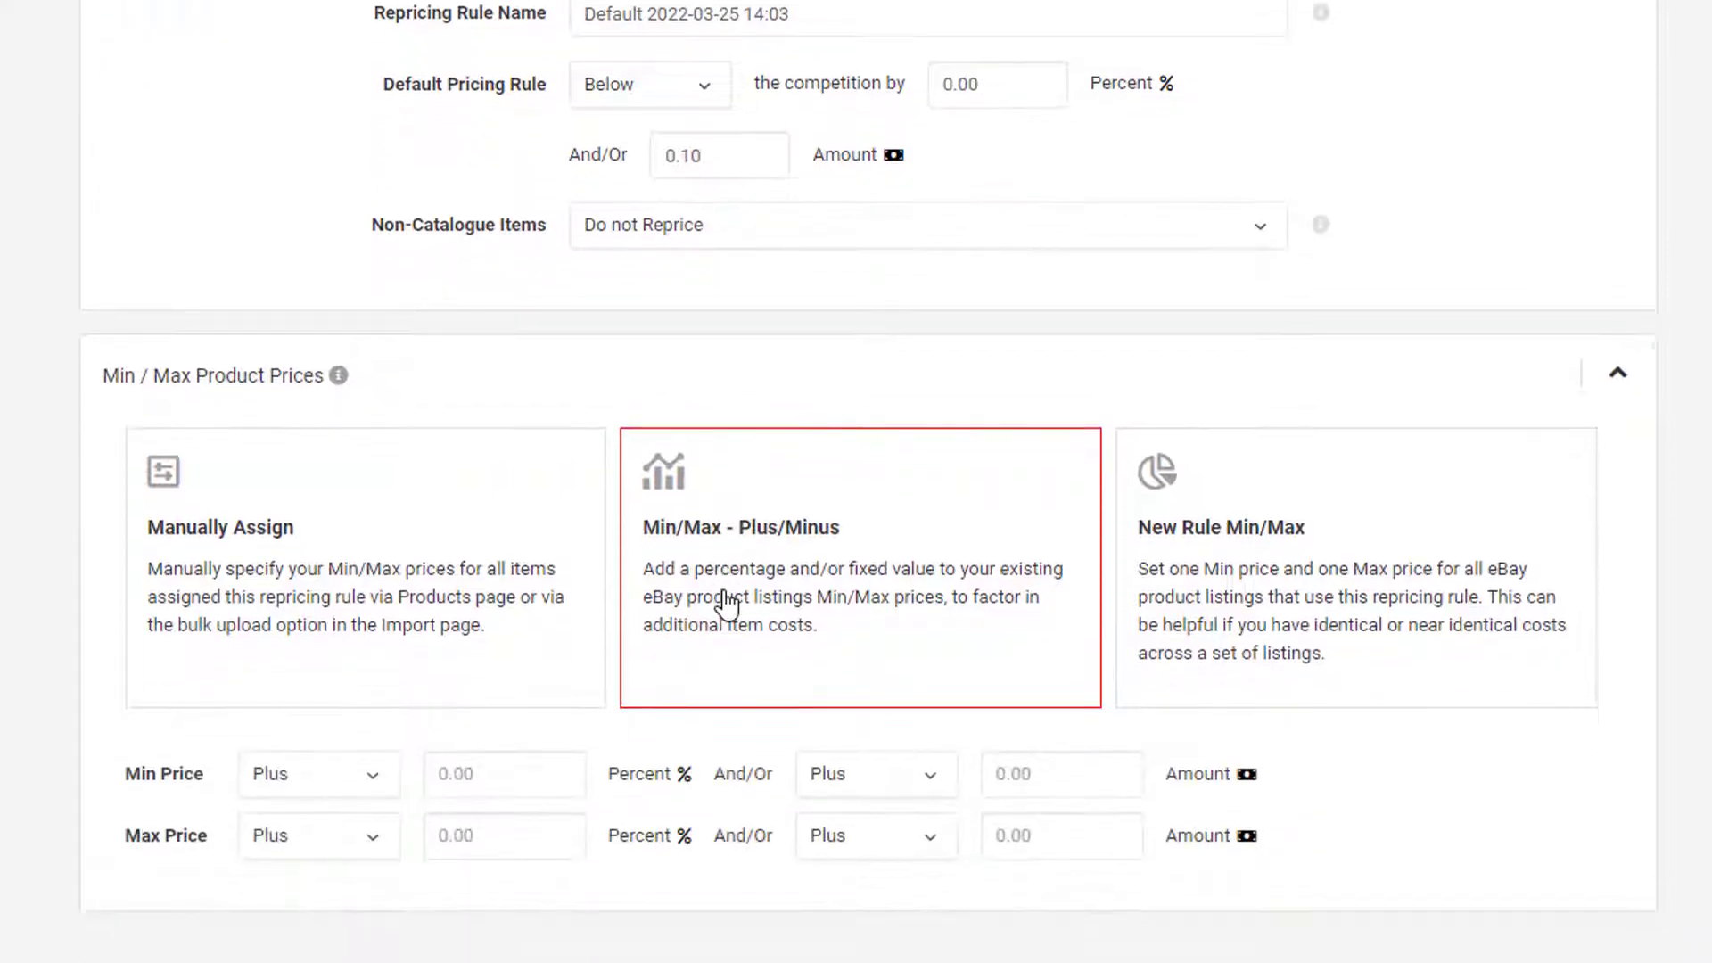
left_click(1218, 655)
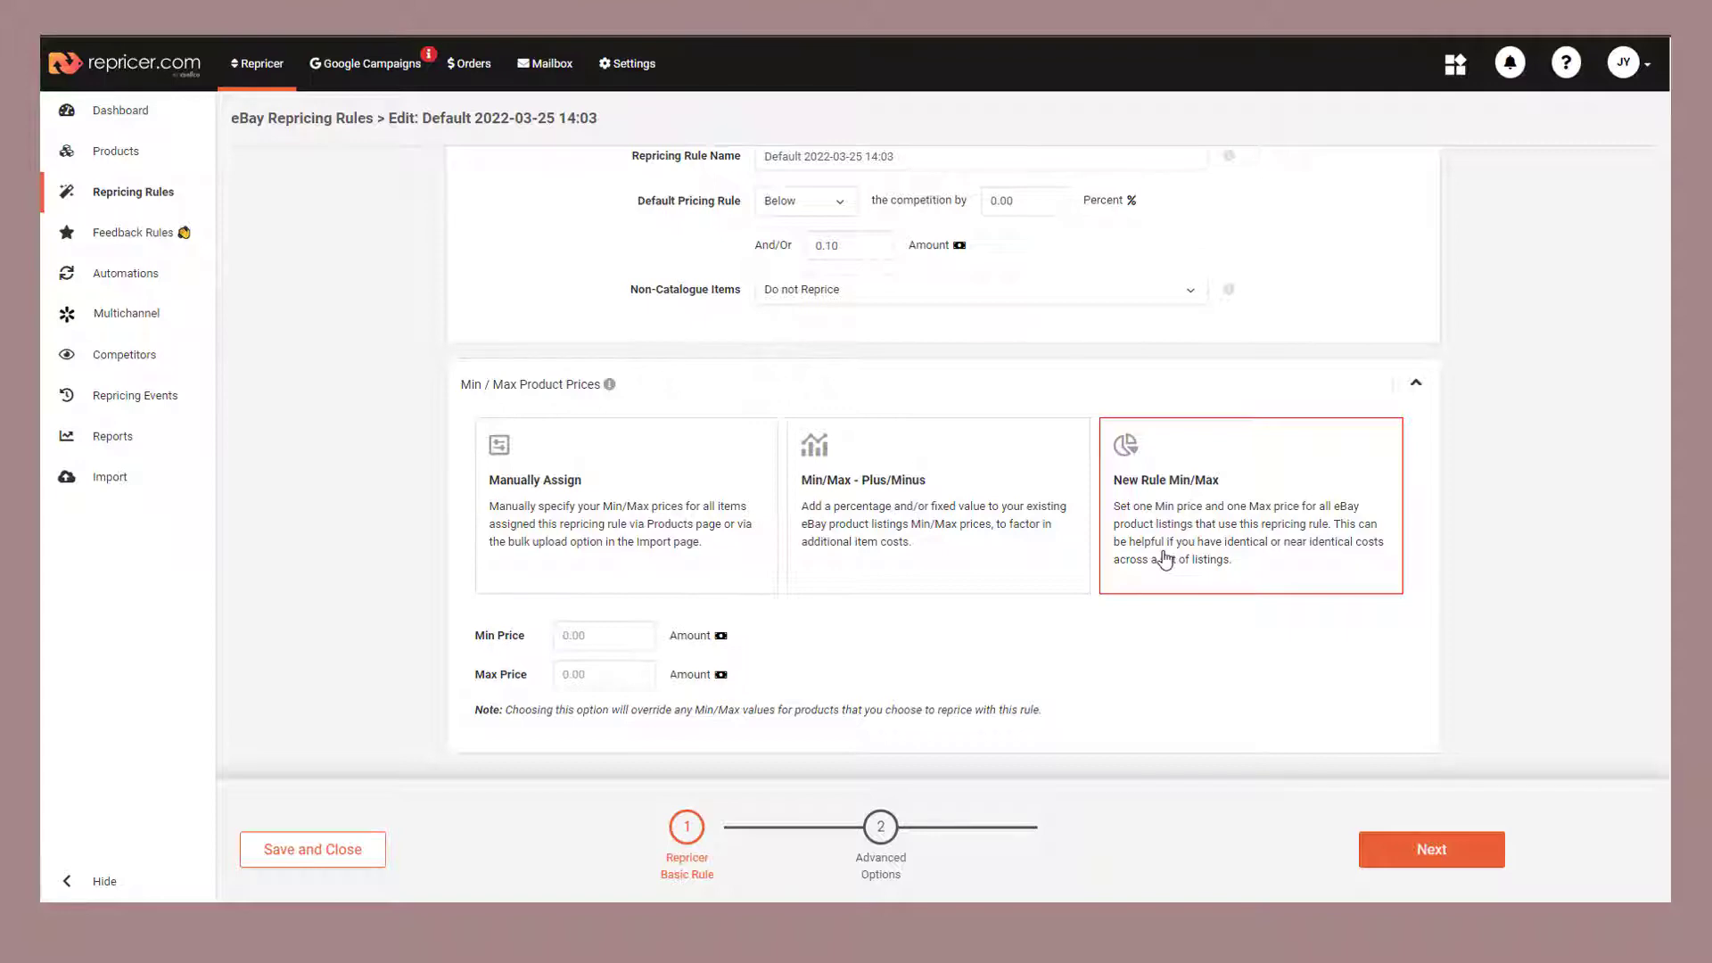
Review the specific competitor, no-competition and below-minimum choices in the rule's advanced options, and save and close the rule.
left_click(882, 826)
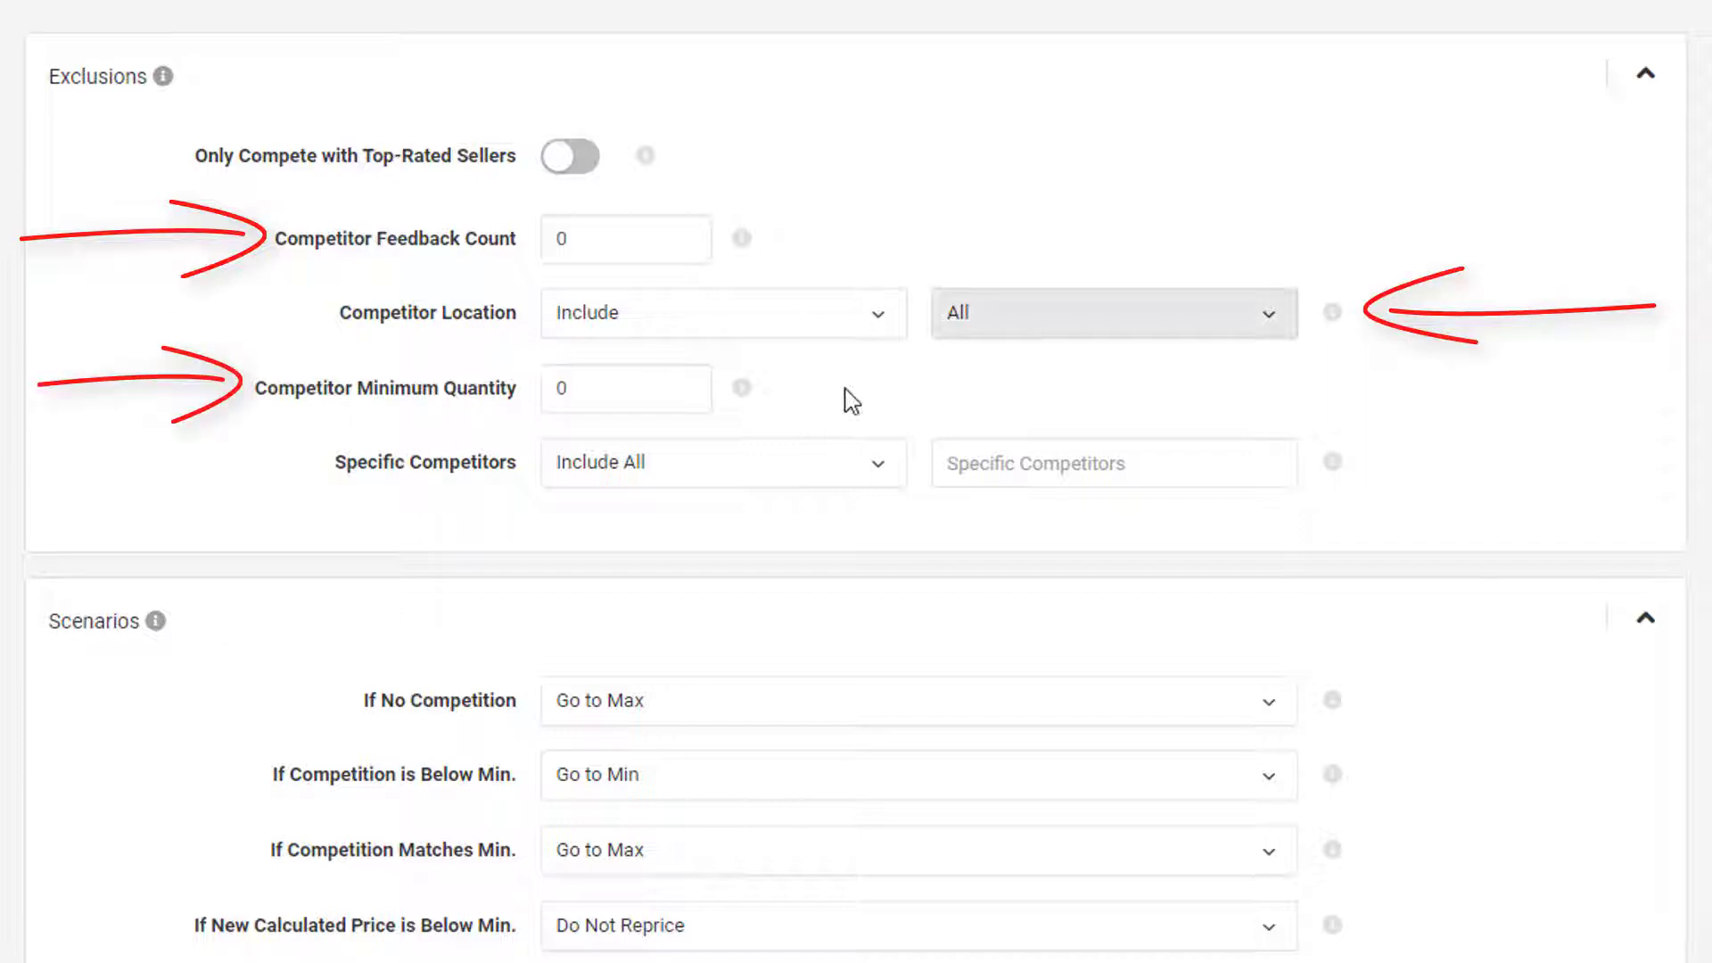
left_click(867, 475)
left_click(887, 517)
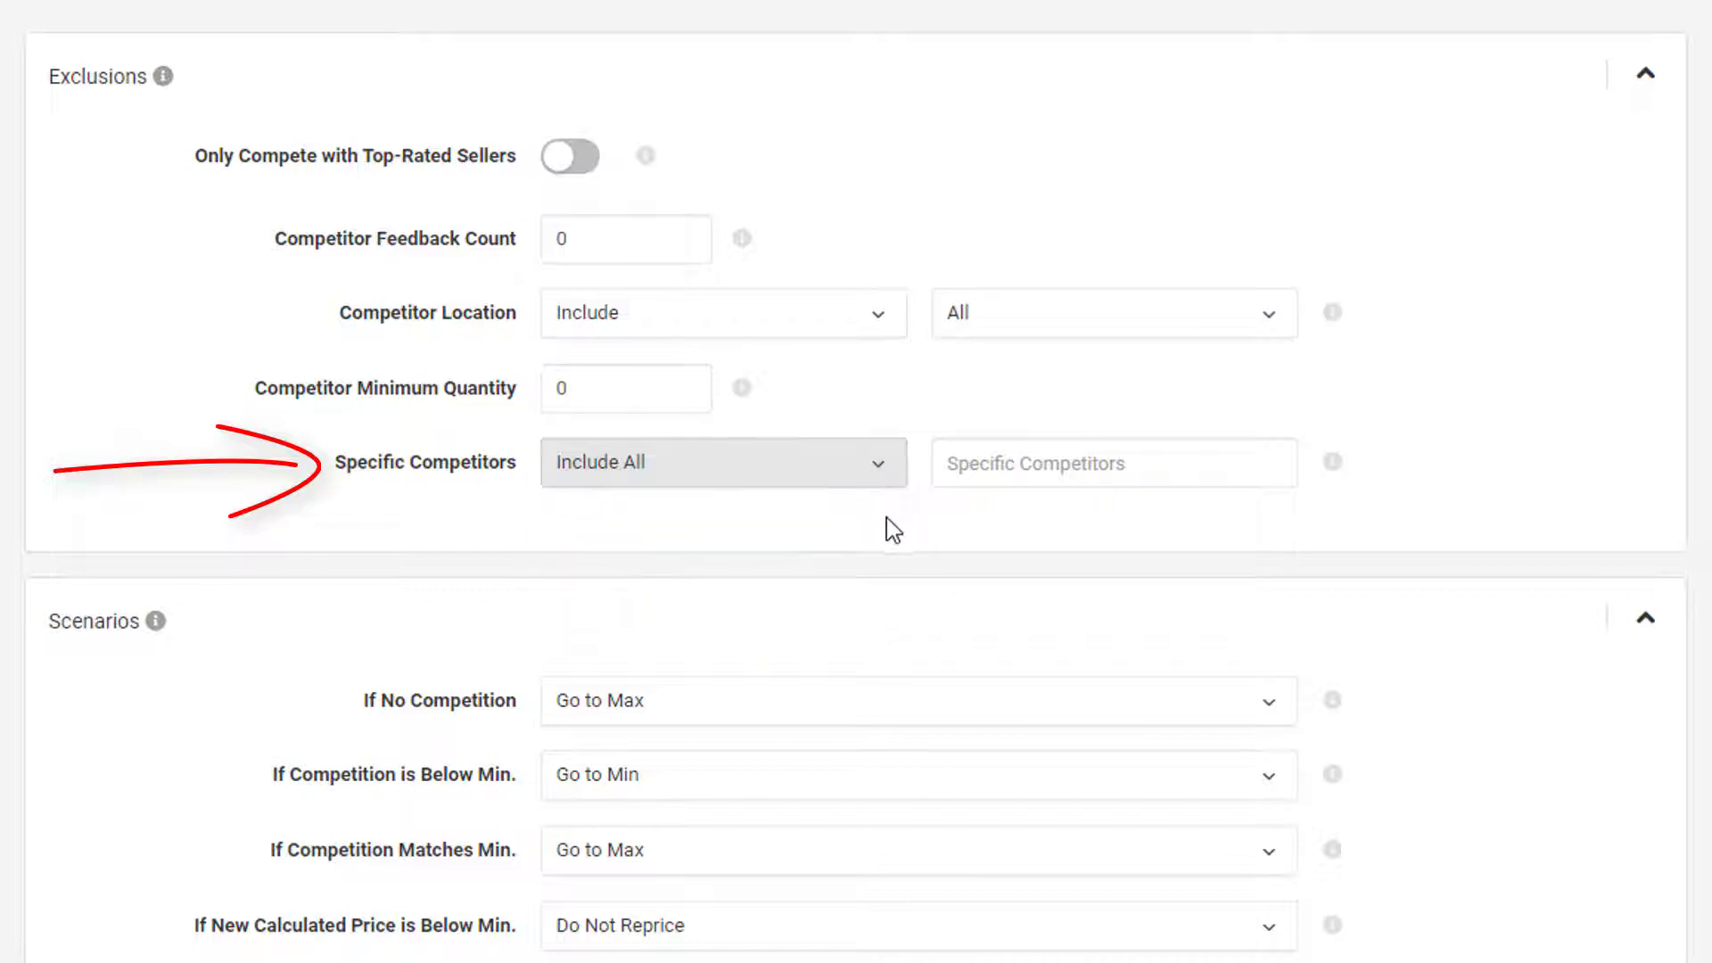
scroll(887, 519, "down", 3)
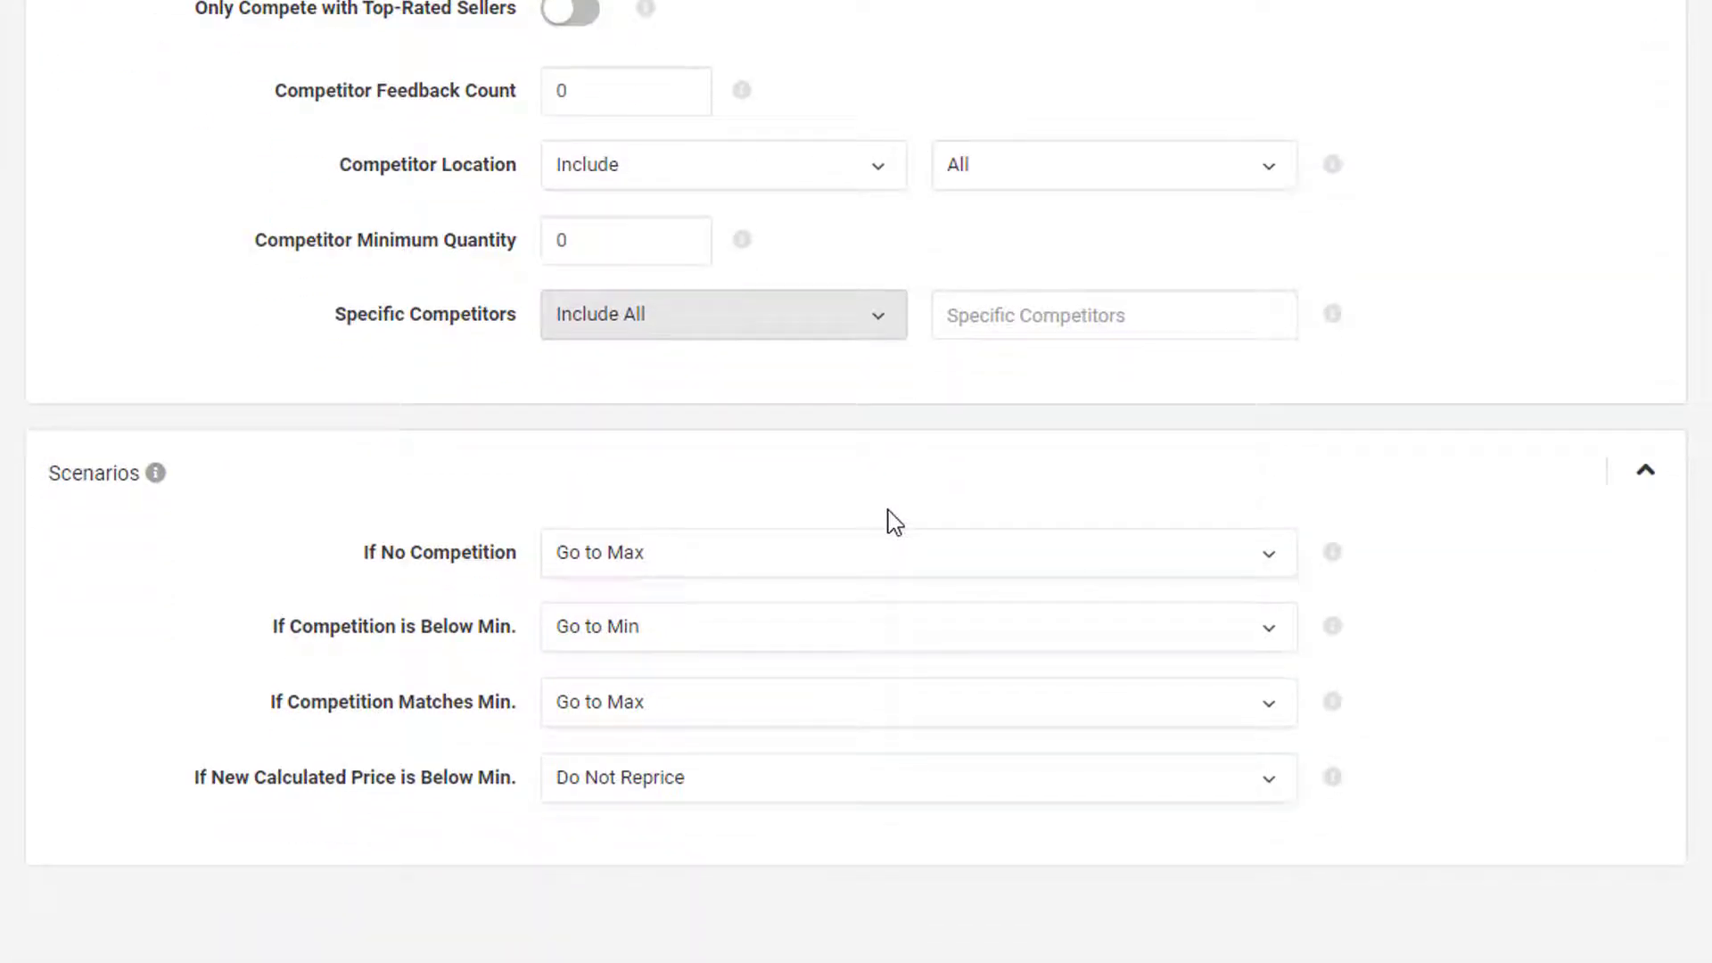
left_click(898, 563)
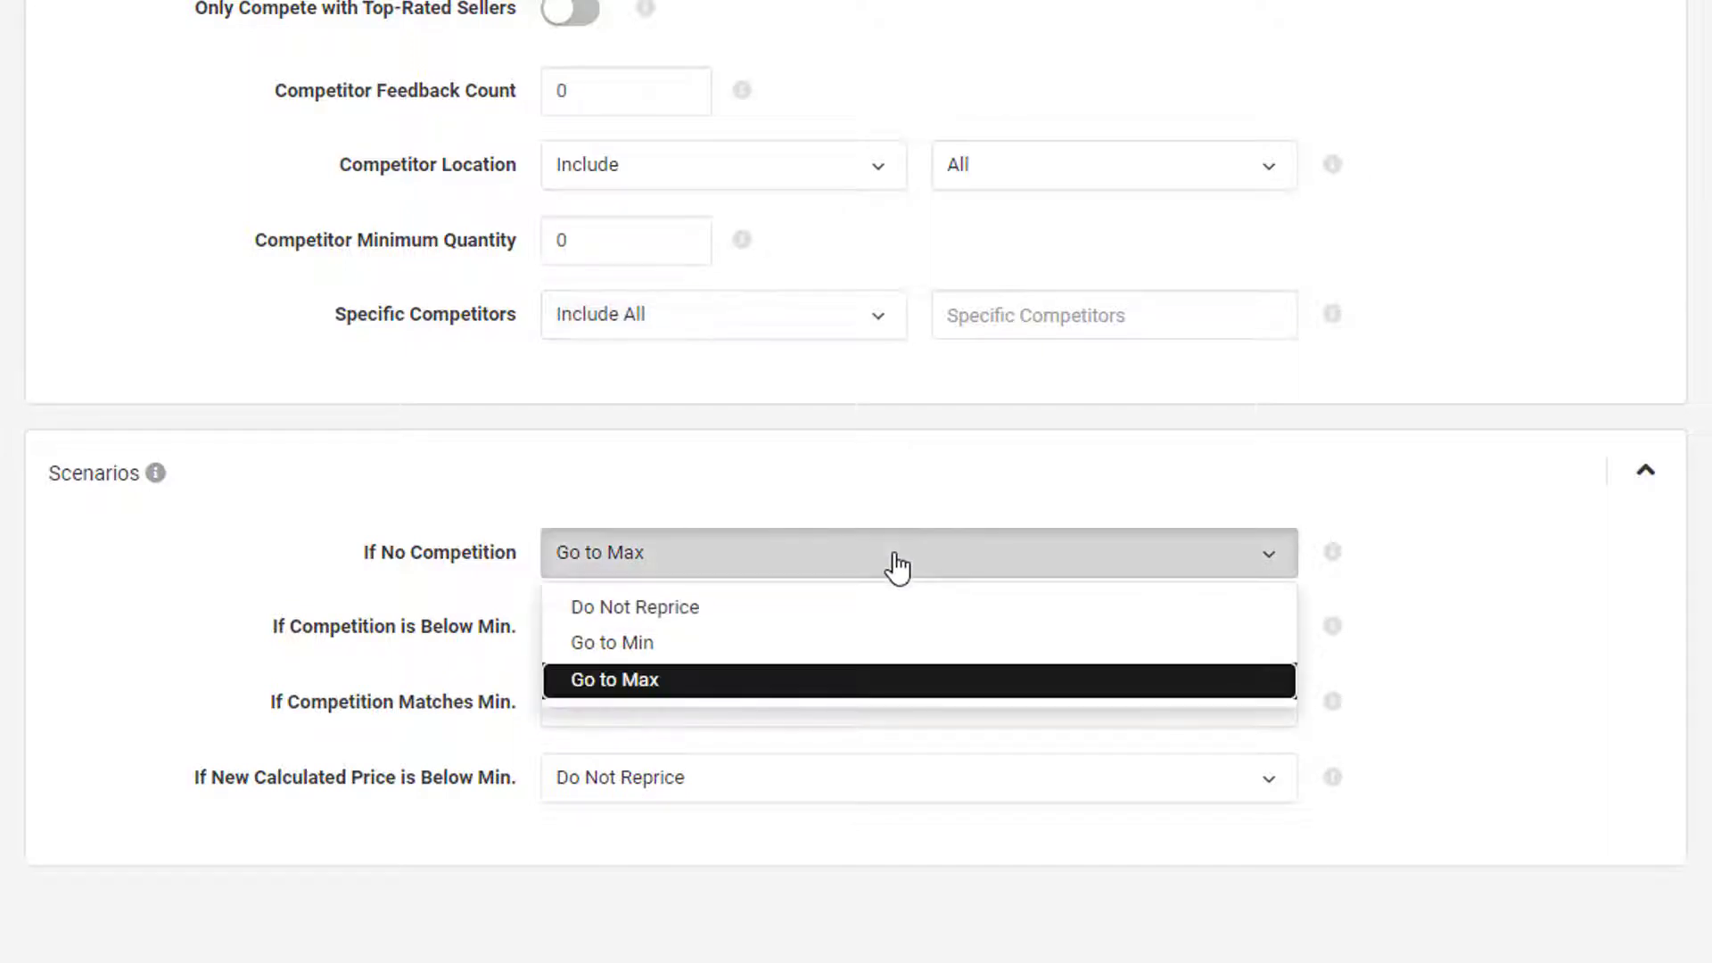
left_click(896, 566)
left_click(850, 639)
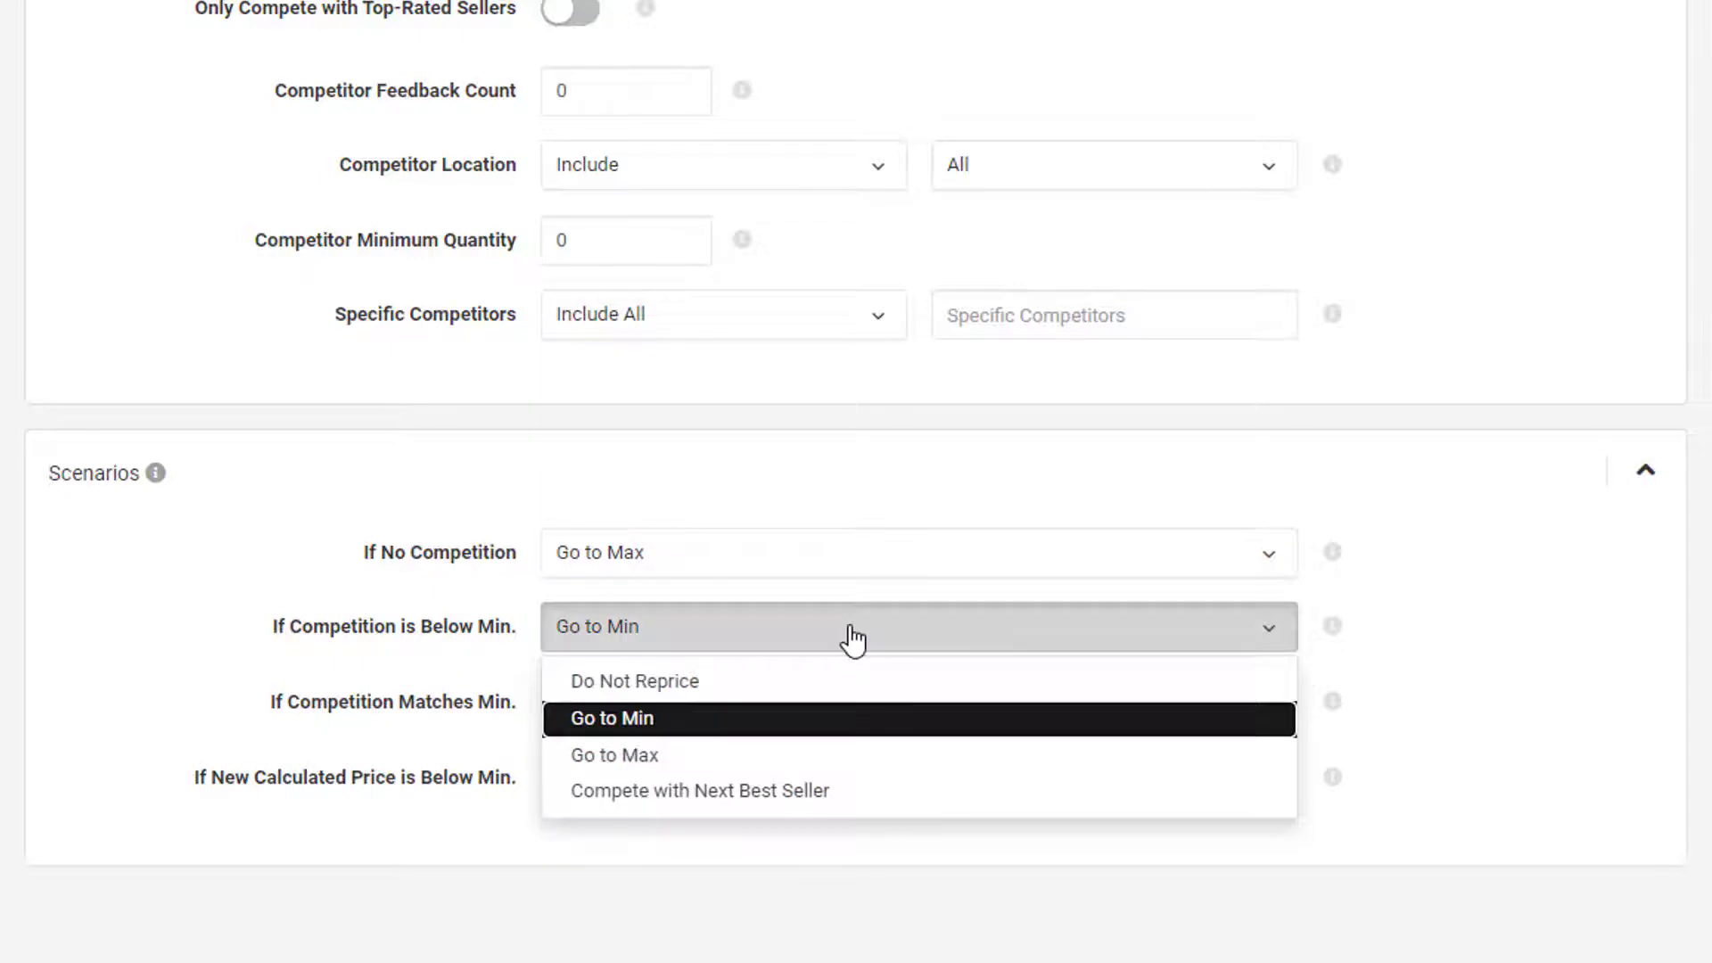
left_click(848, 639)
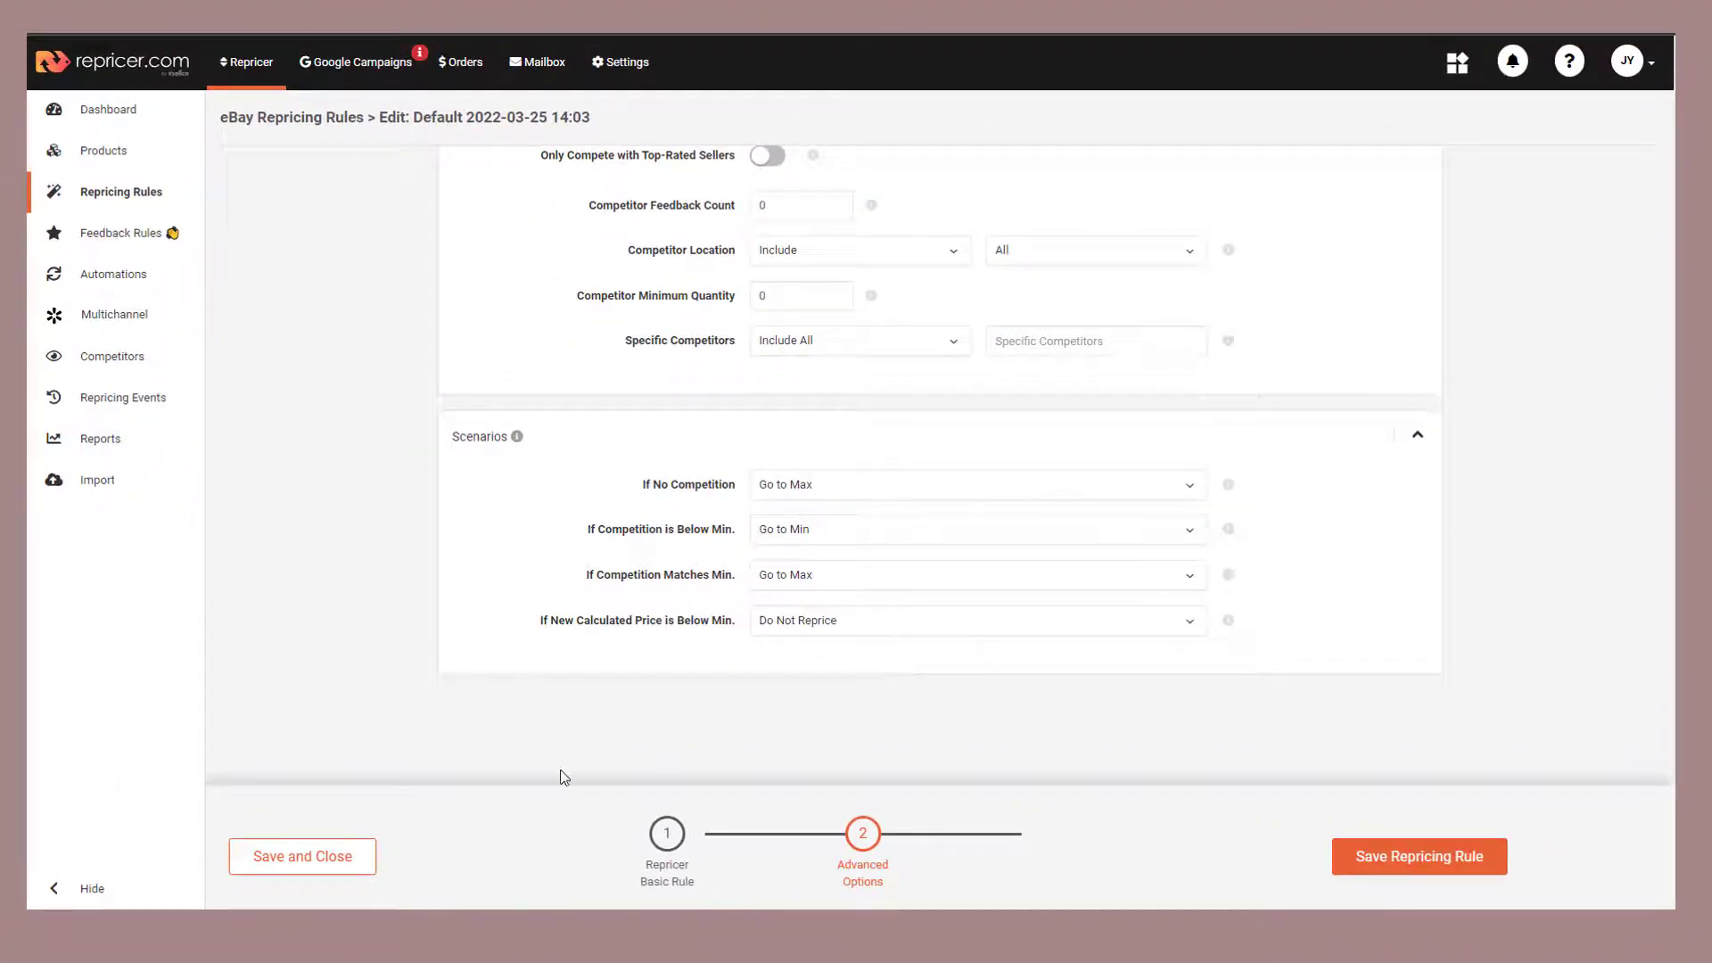
left_click(330, 854)
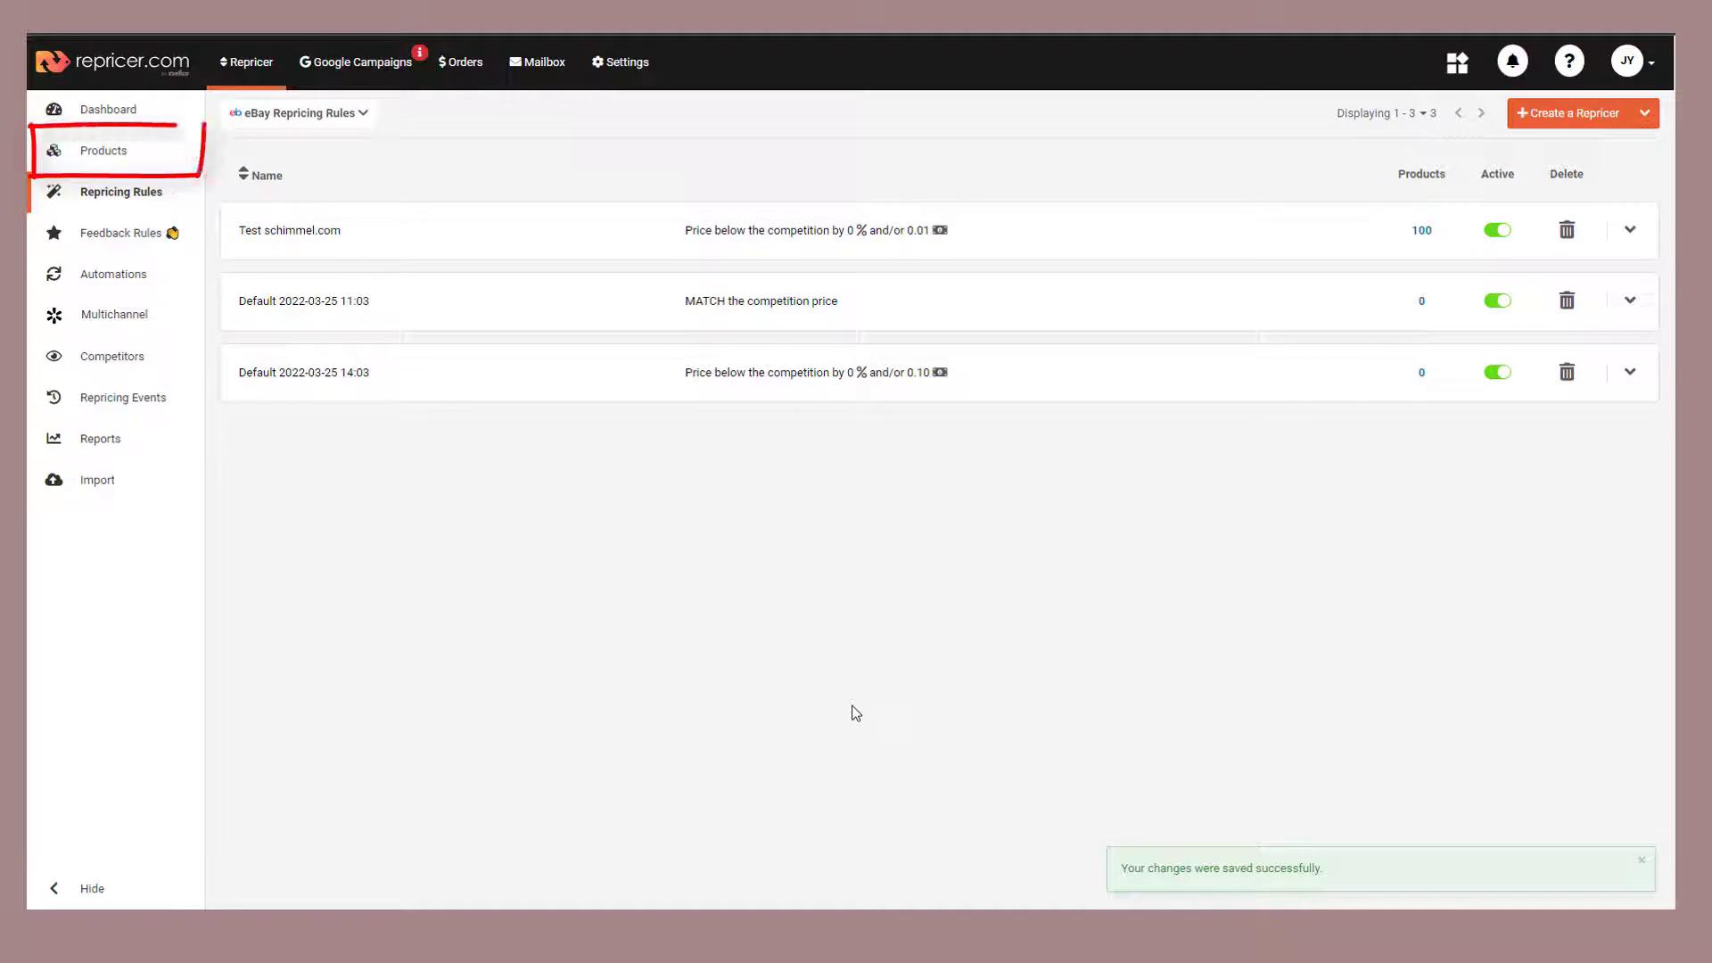
List the eBay products and check the repricing rules available for the first product.
left_click(128, 154)
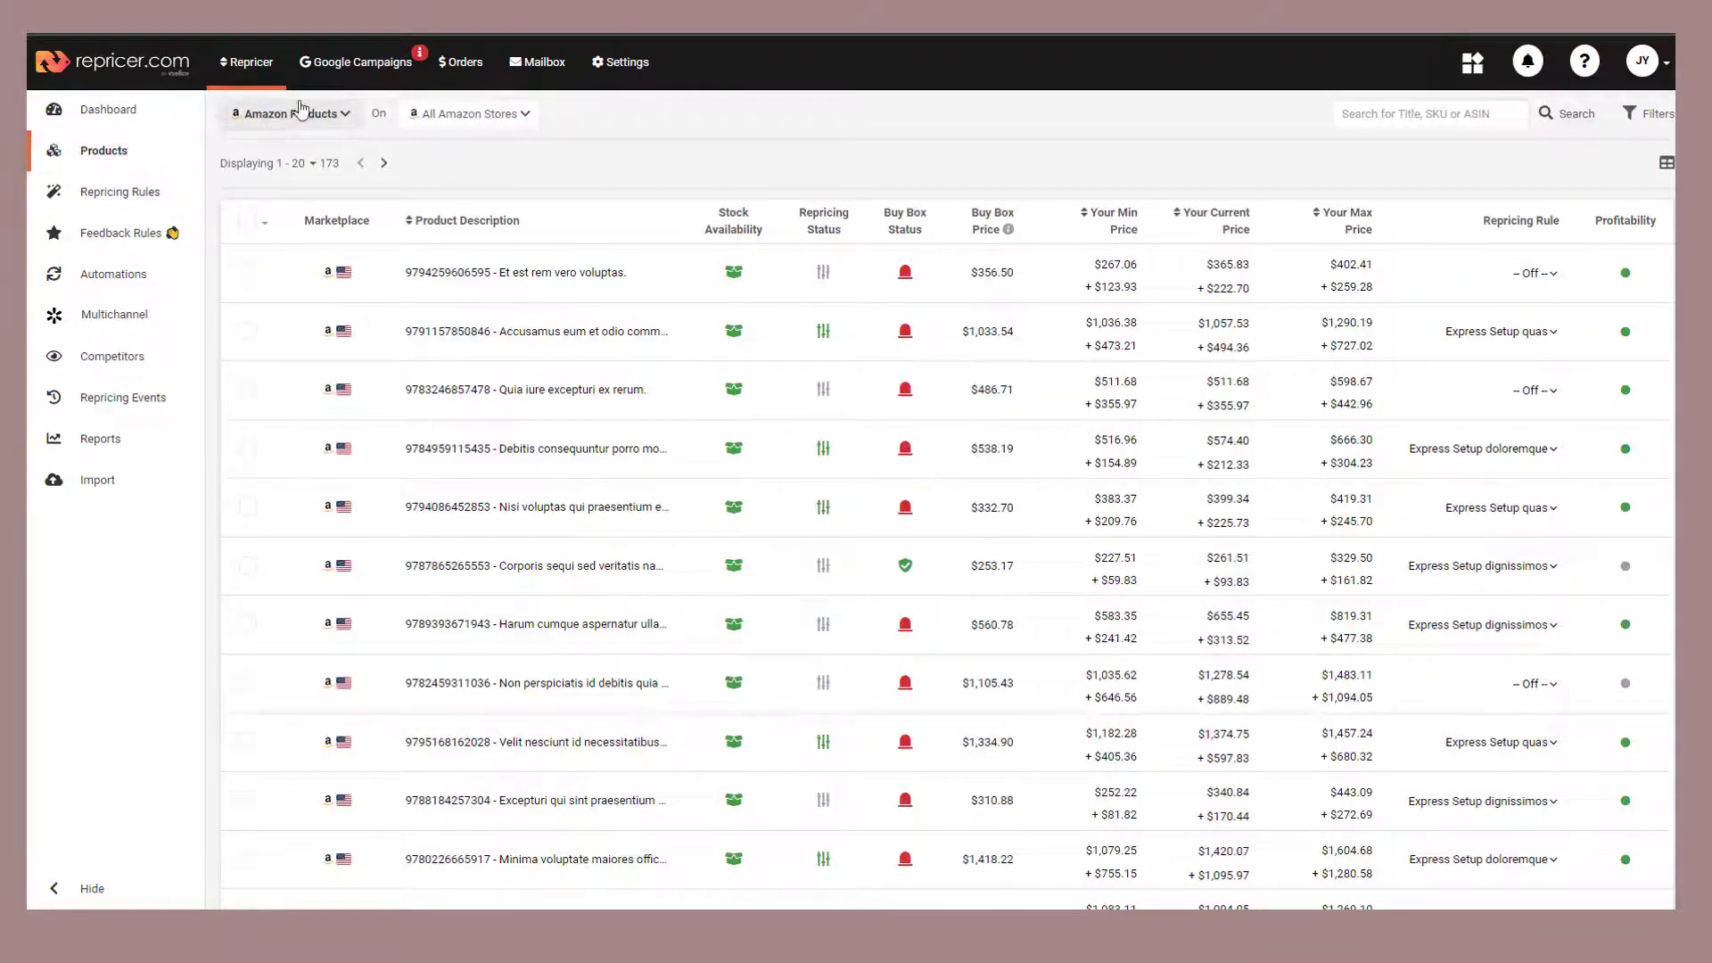
left_click(287, 114)
left_click(290, 169)
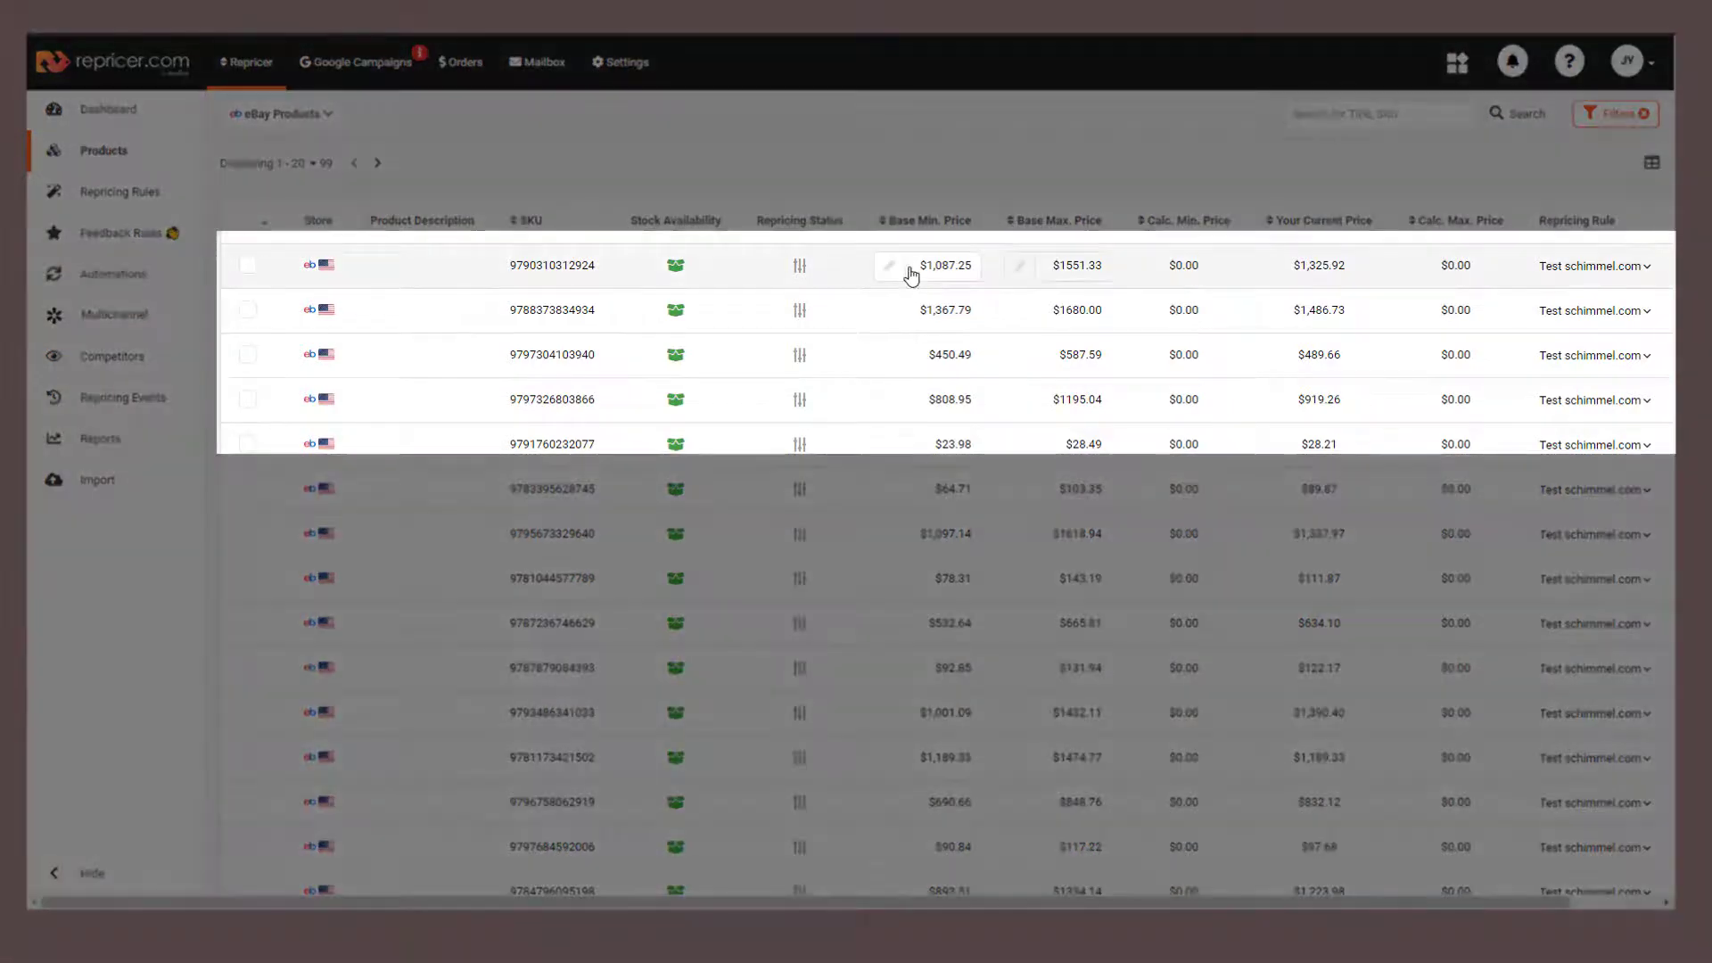
left_click(1635, 268)
left_click(1635, 268)
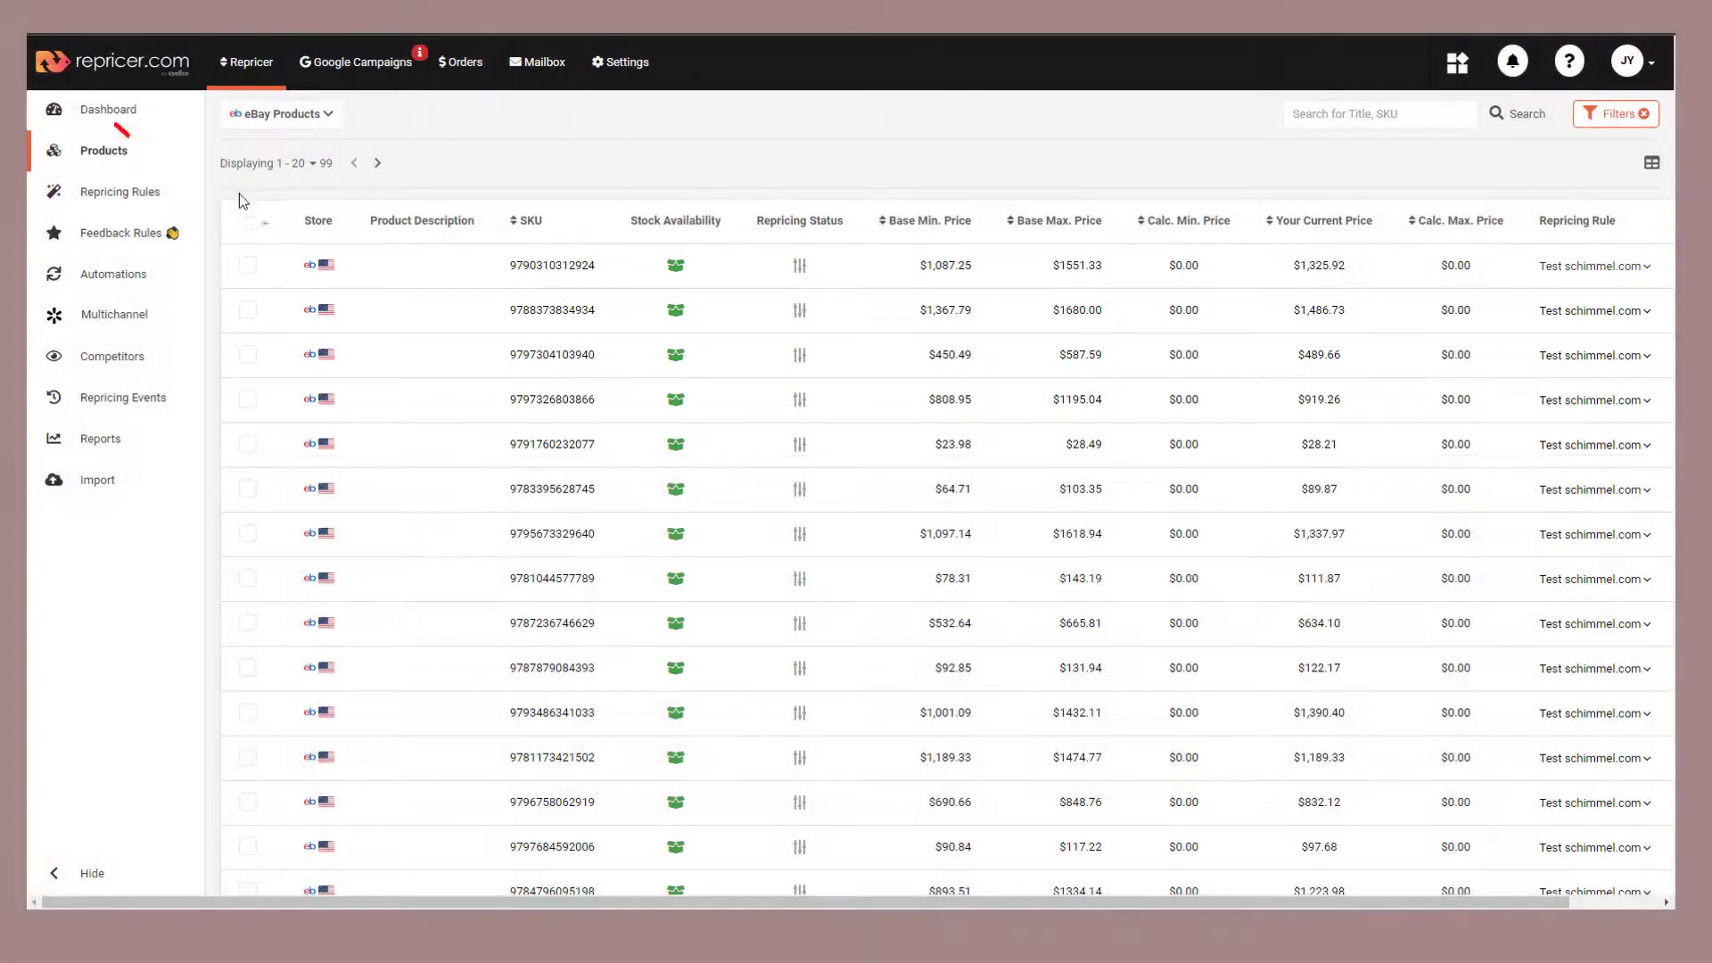
Check the bulk edit options for all products on the page, clear the selection, and view the first product's details.
left_click(248, 220)
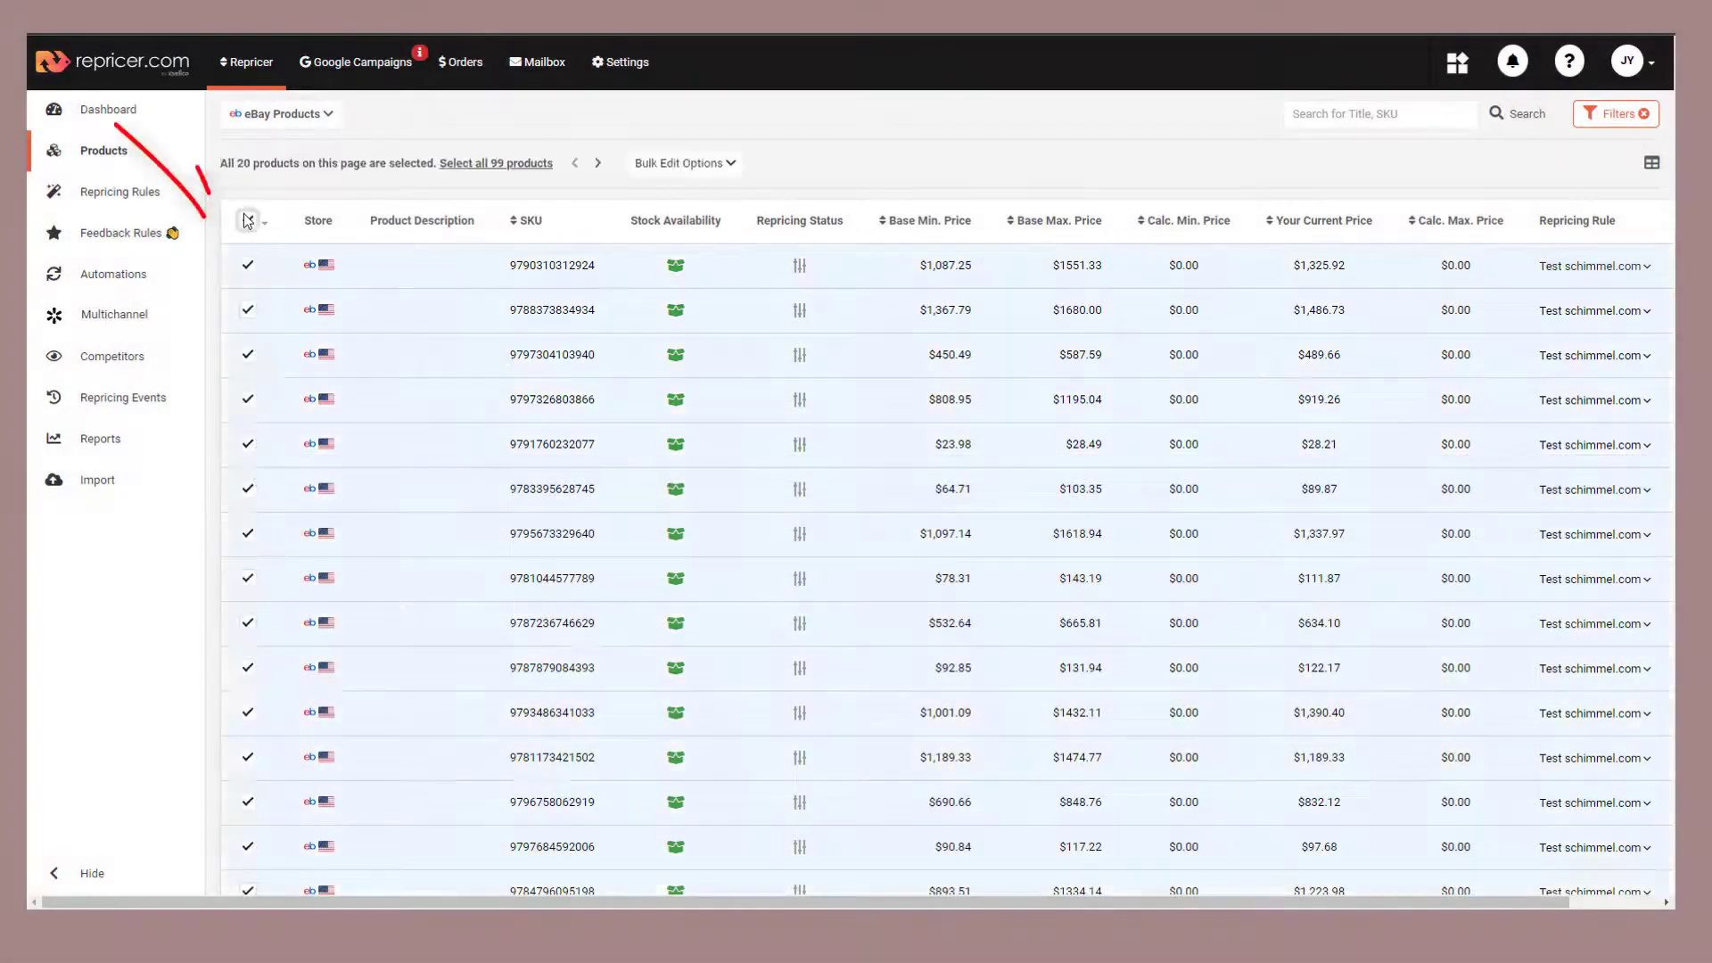
left_click(656, 161)
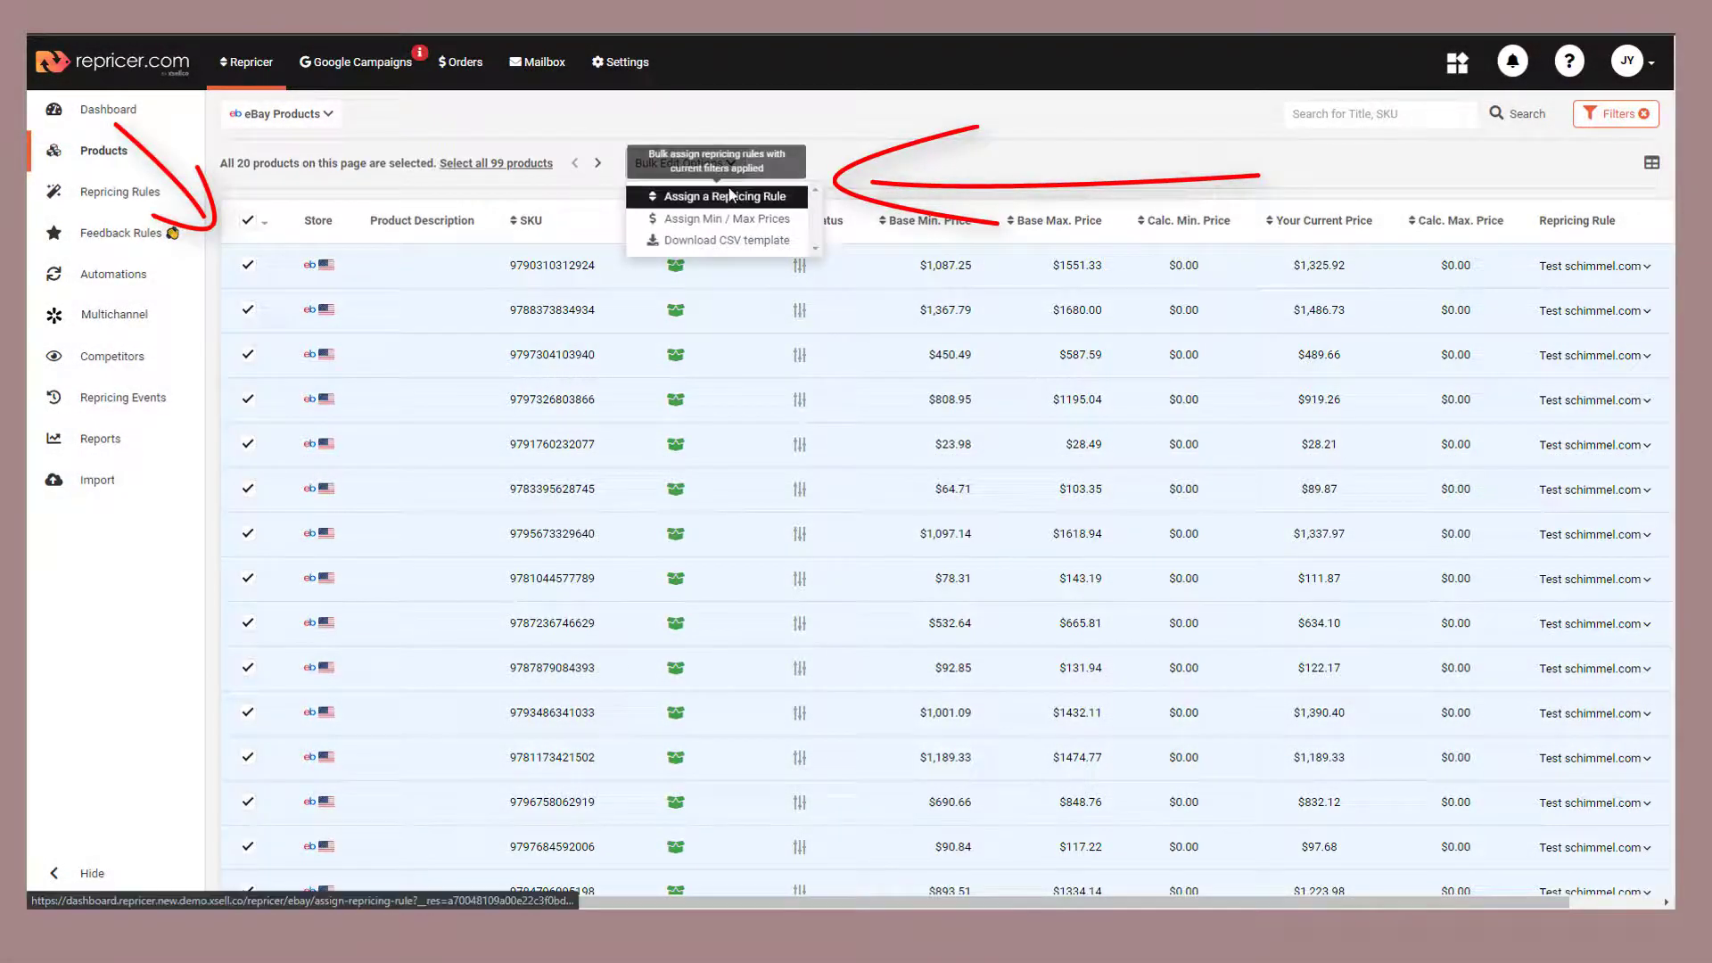
left_click(747, 223)
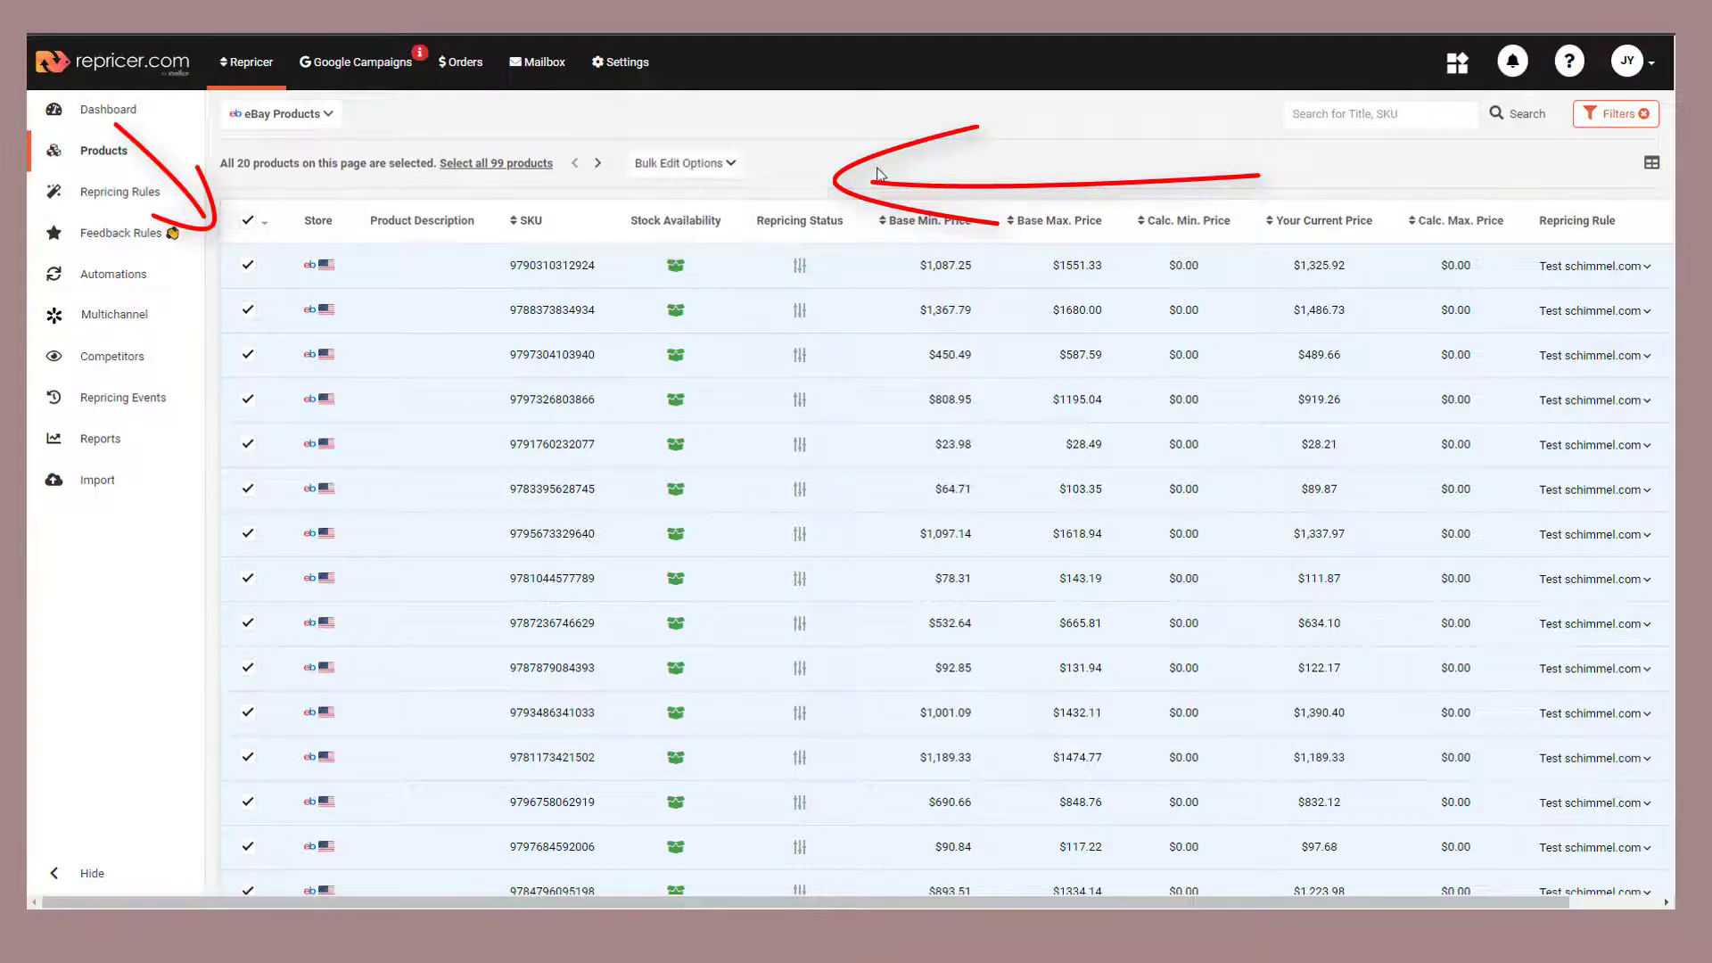
left_click(248, 220)
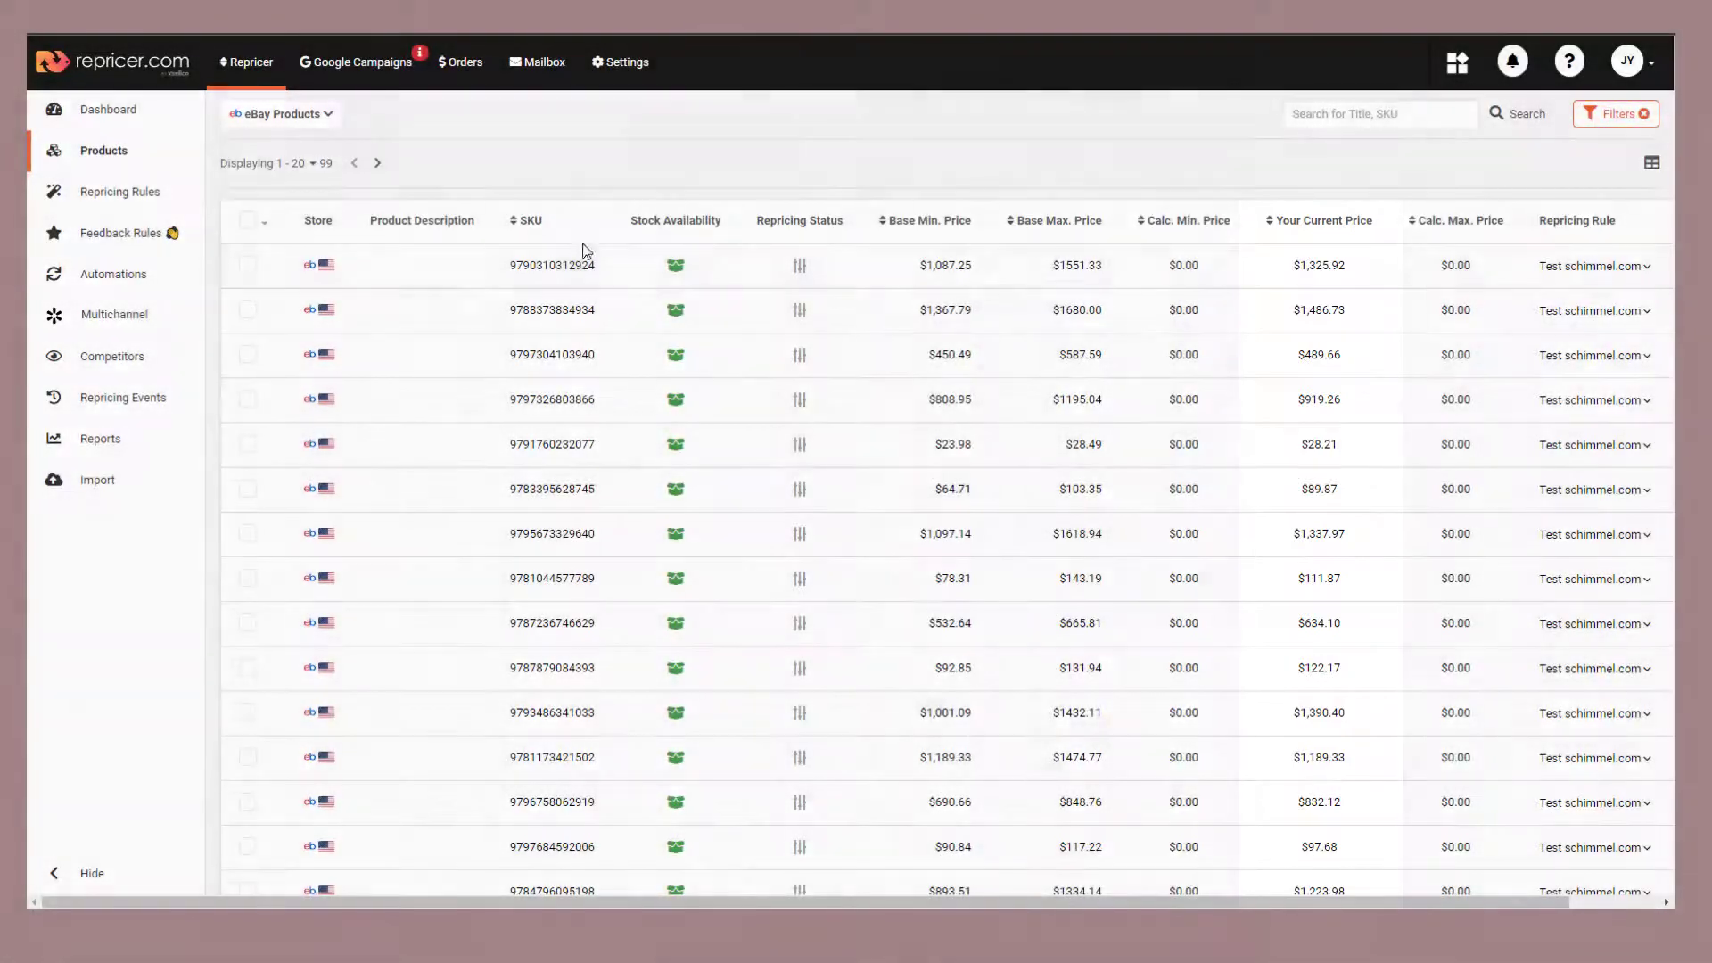
left_click(584, 259)
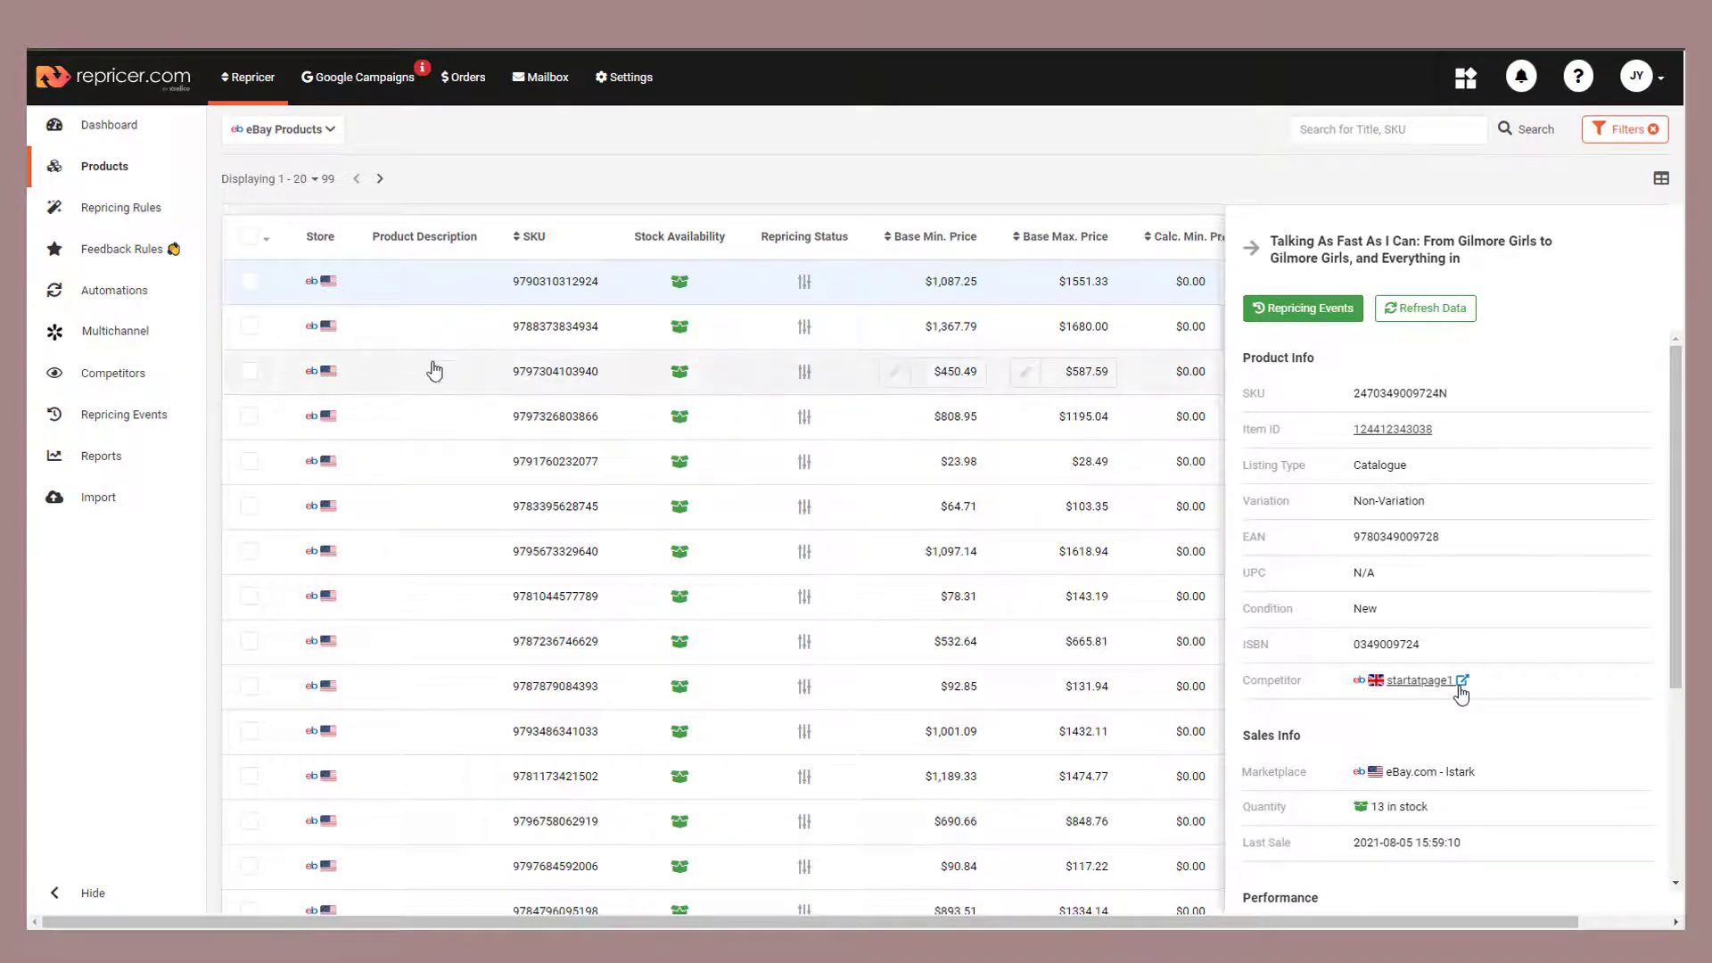
Filter the repricing events to the eBay.co.uk and eBay.com marketplaces and view the reason for the first event.
left_click(111, 416)
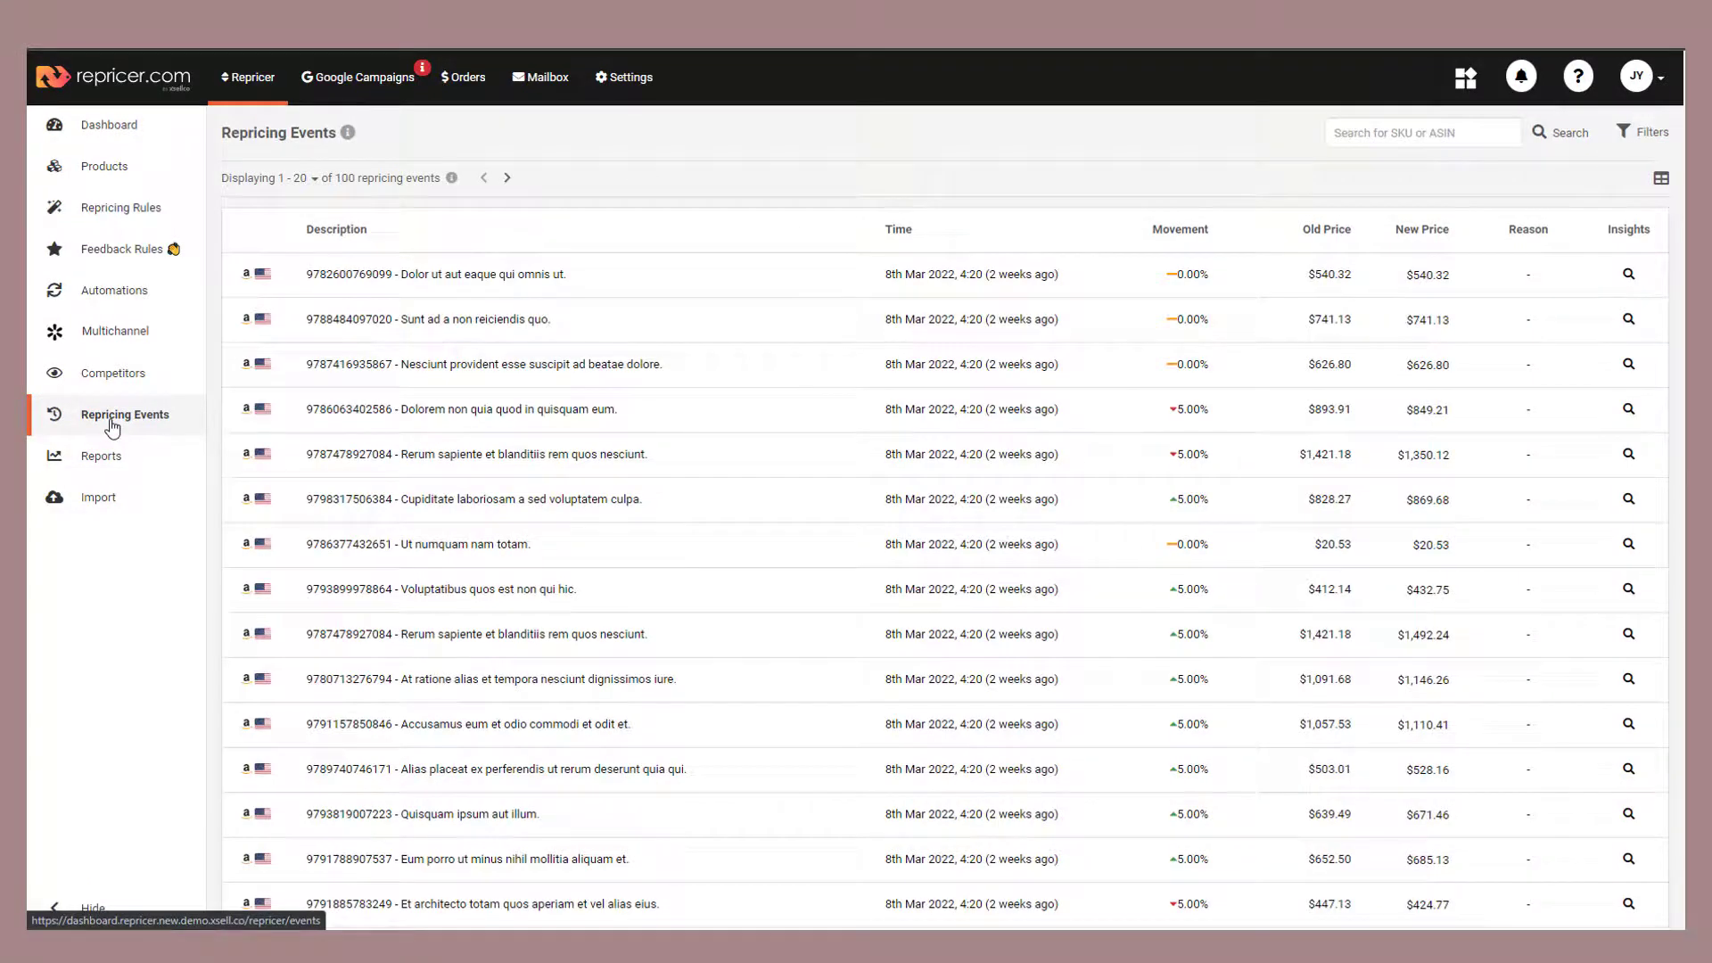
left_click(1643, 134)
left_click(1510, 340)
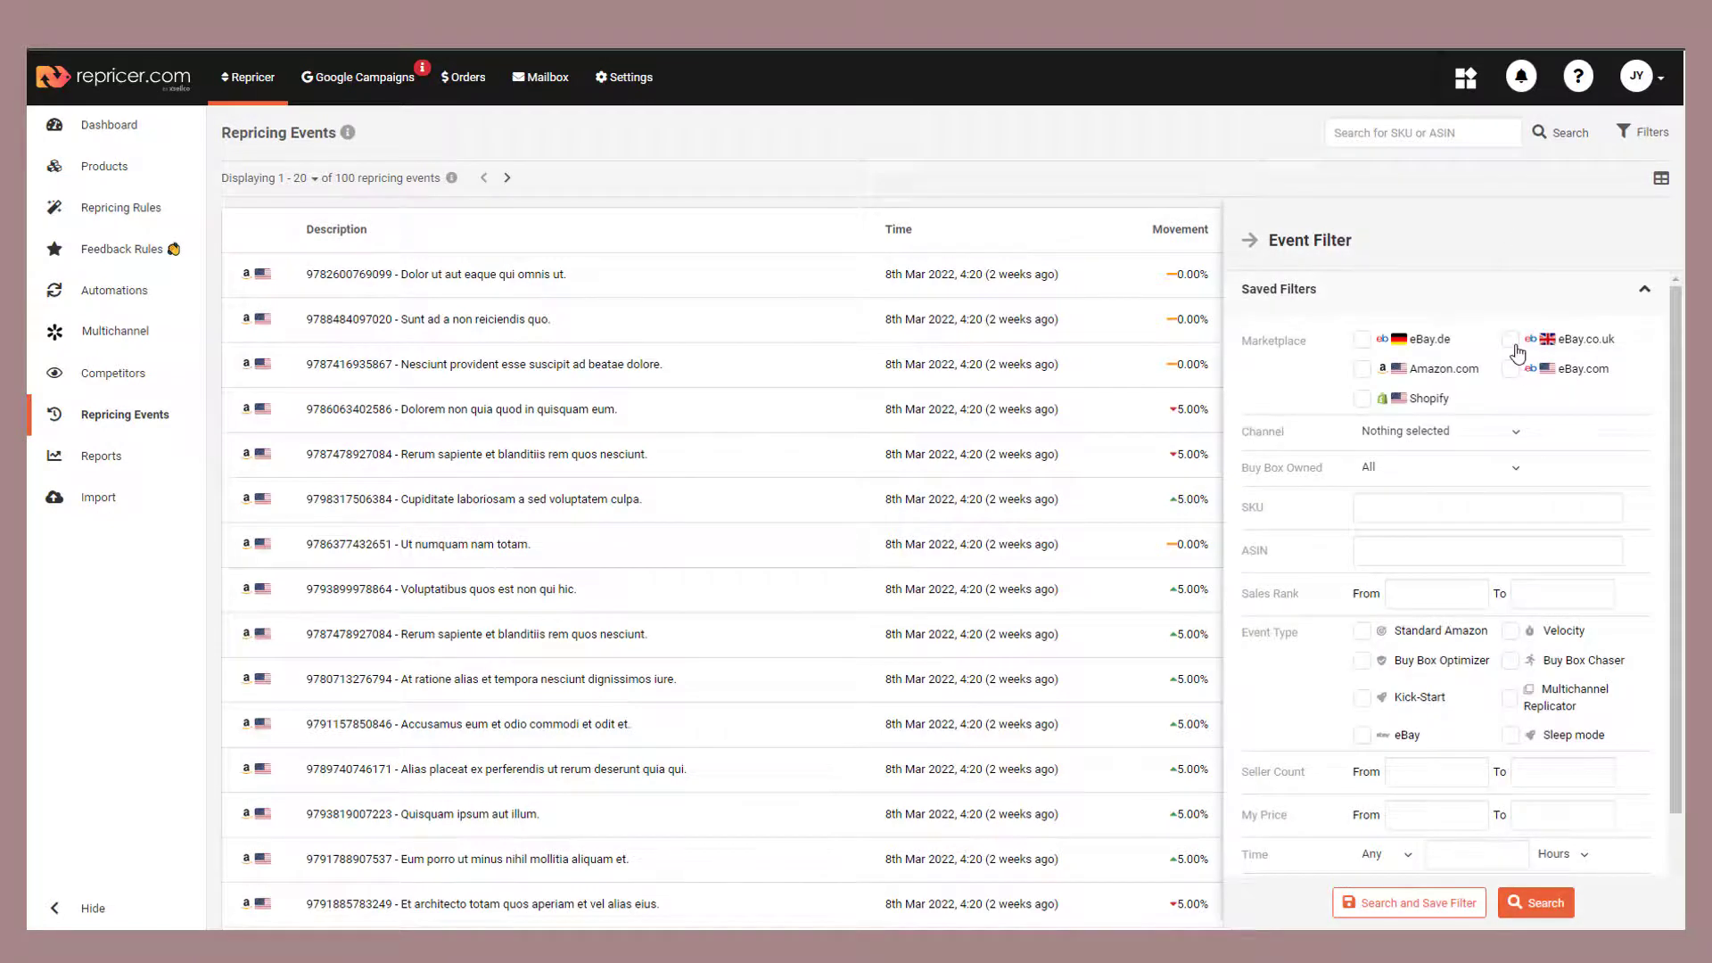
left_click(1510, 369)
left_click(1534, 902)
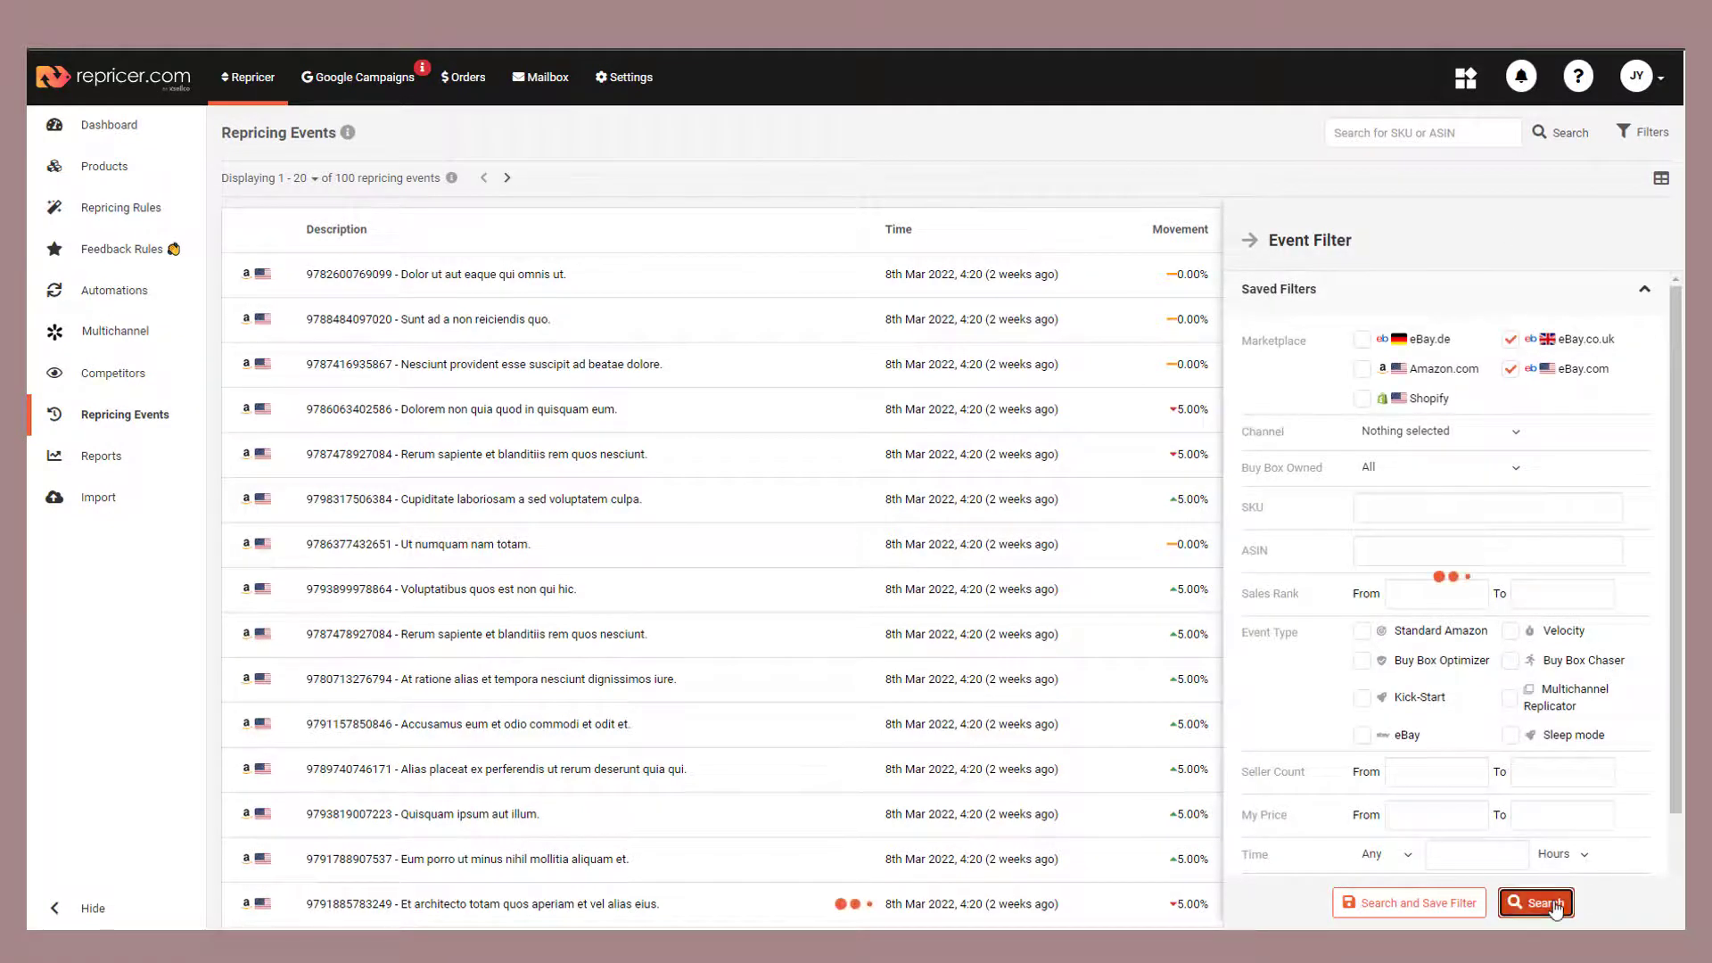
left_click(1284, 313)
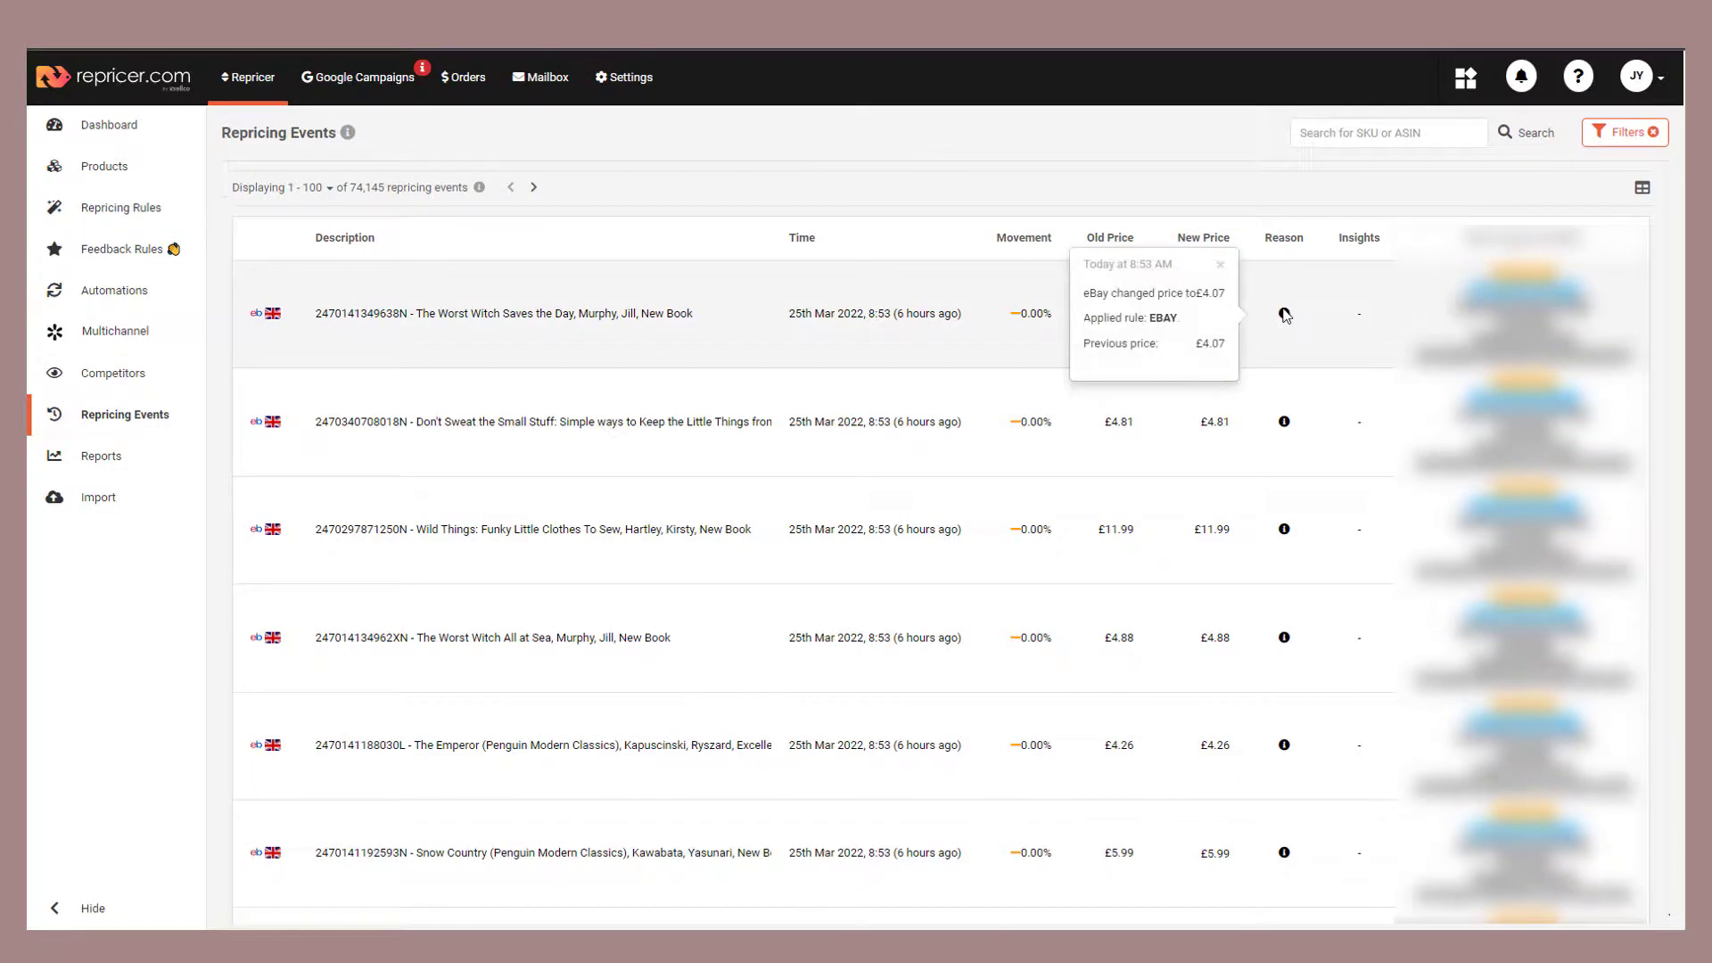
left_click(1235, 171)
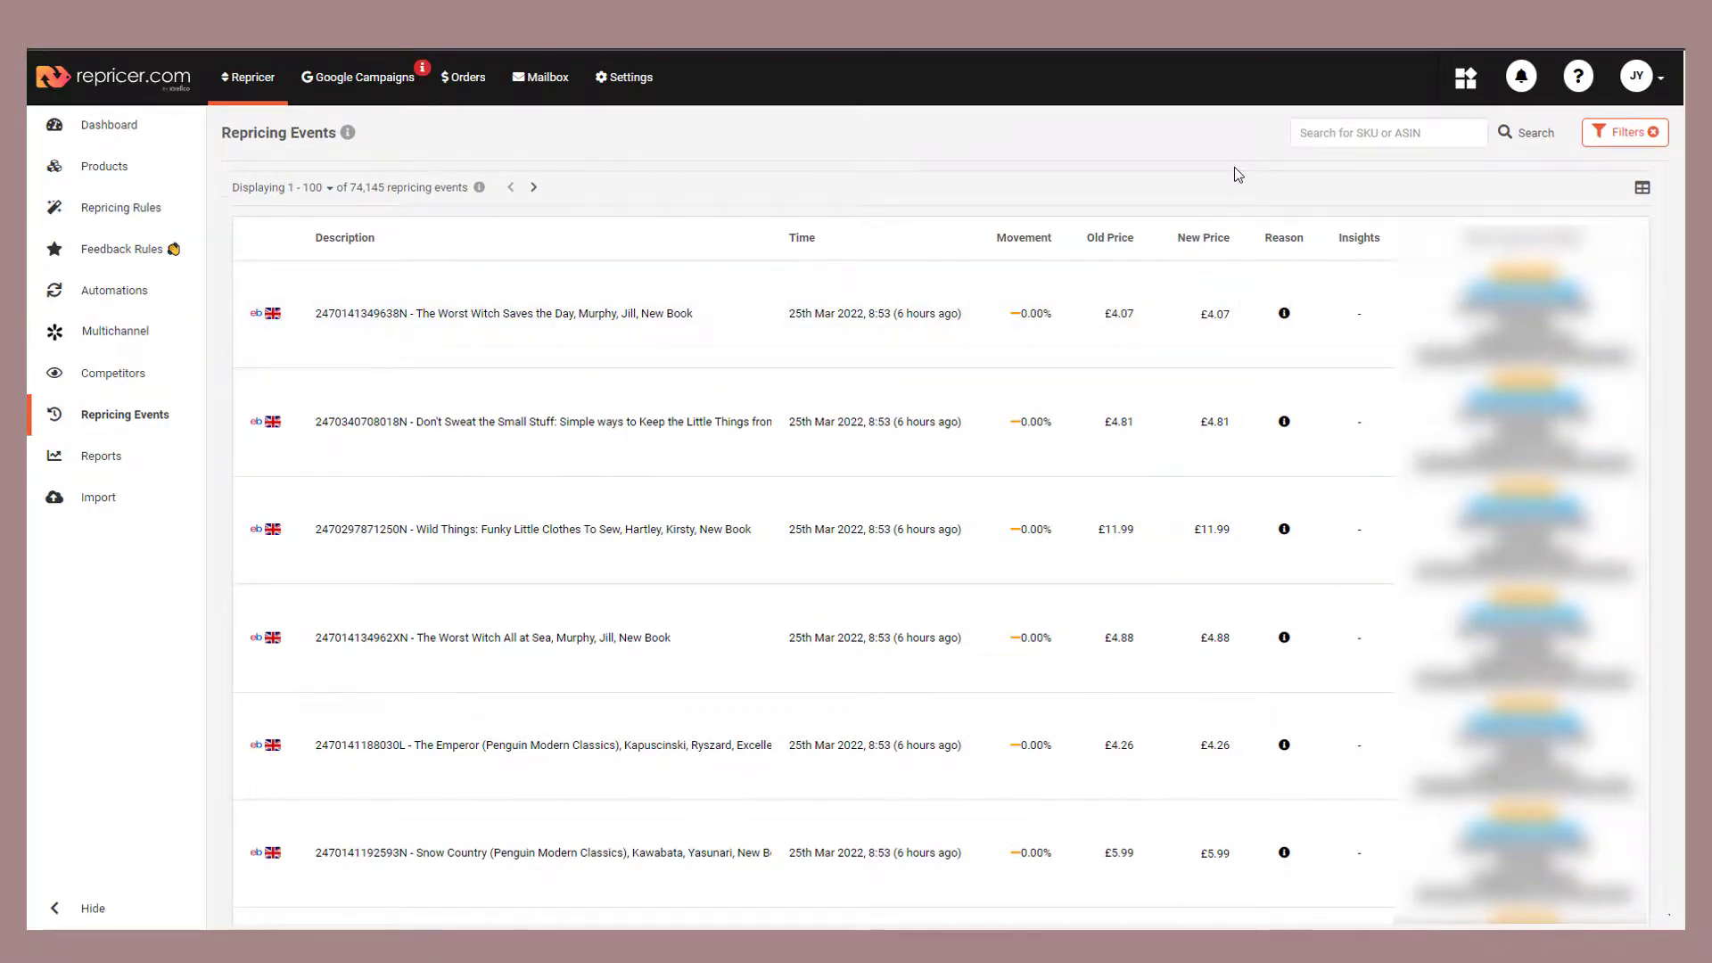